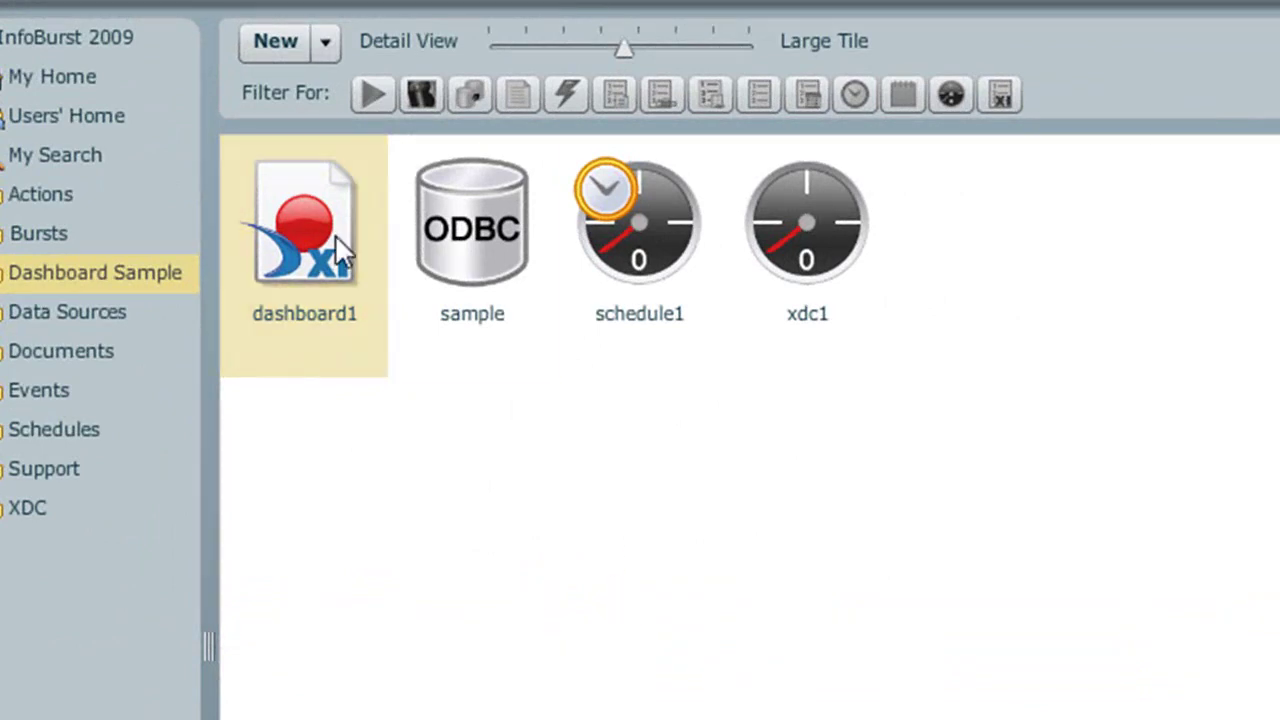
- Run query1 in the sample ODBC data source to confirm its 15 state revenue rows, then select xdc1
mouse_move(337, 242)
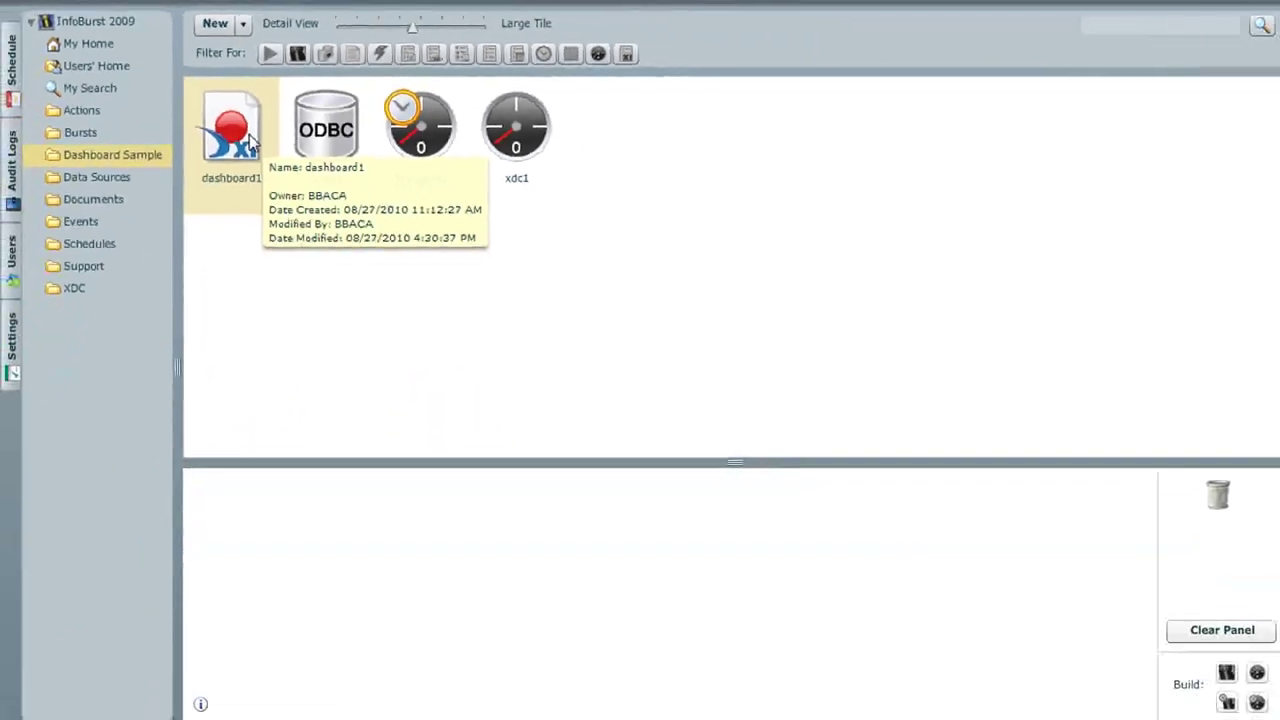
double_click(326, 132)
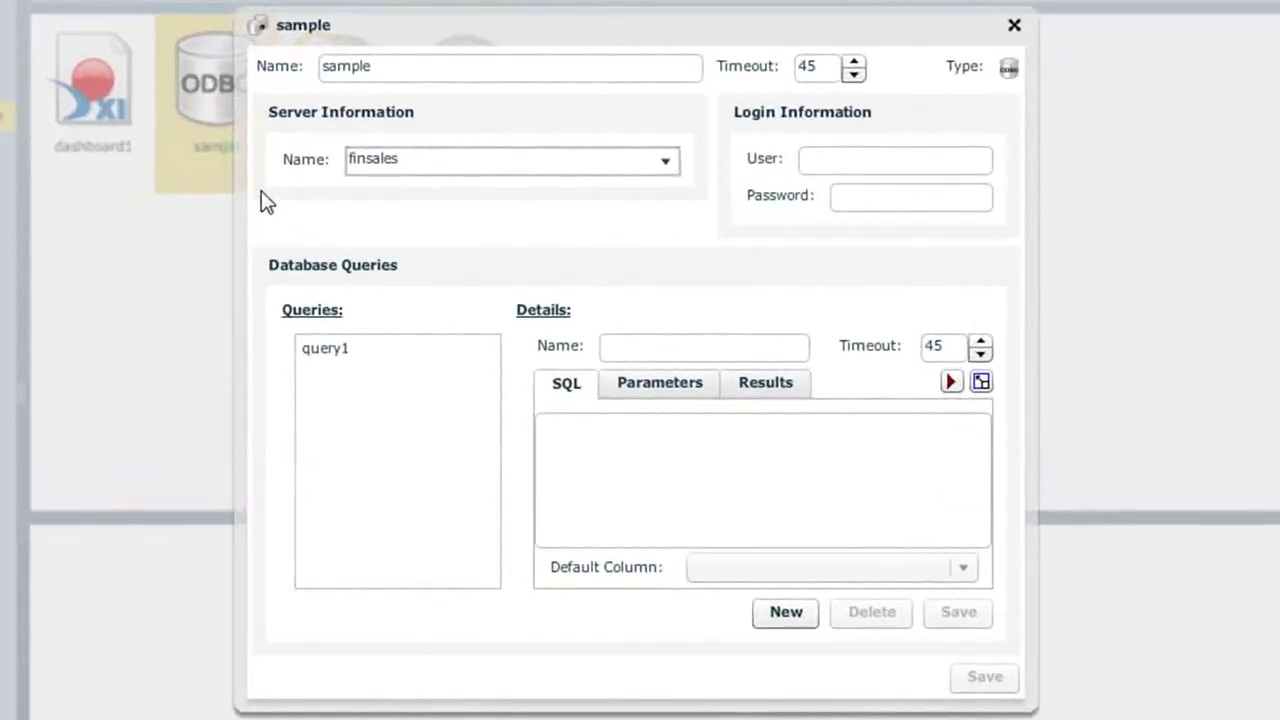
click(340, 360)
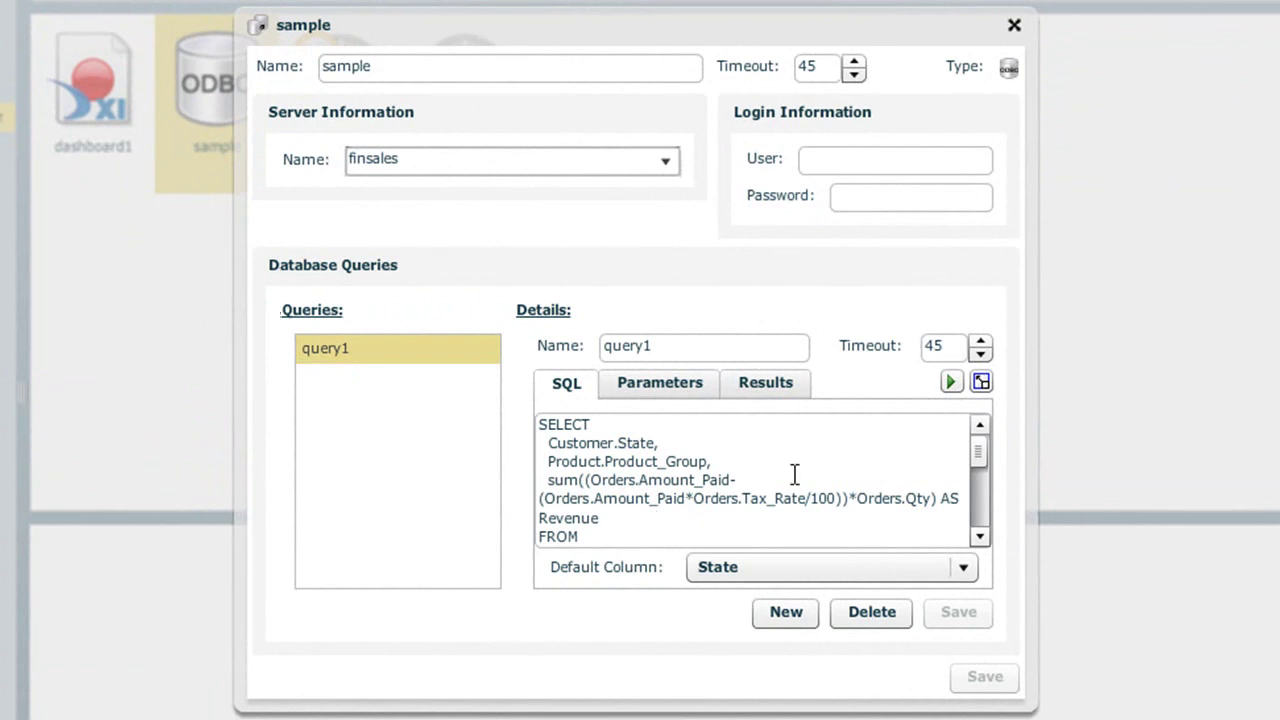
click(951, 382)
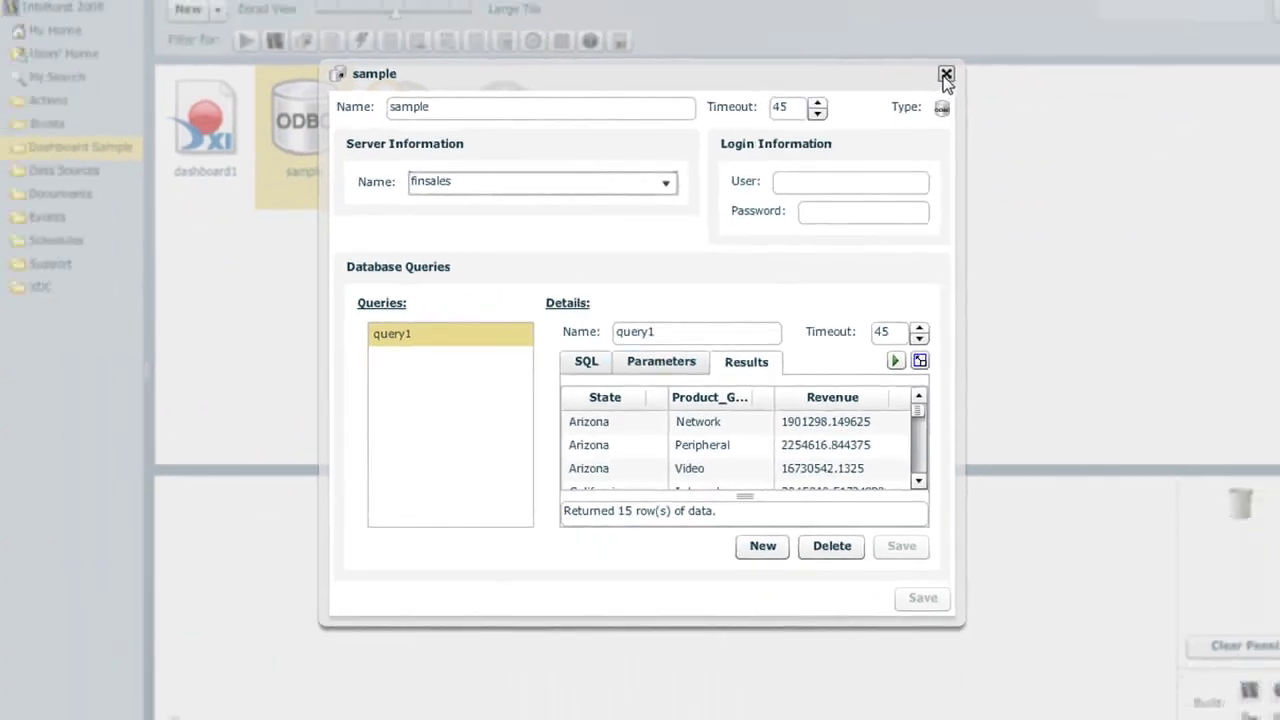
click(945, 75)
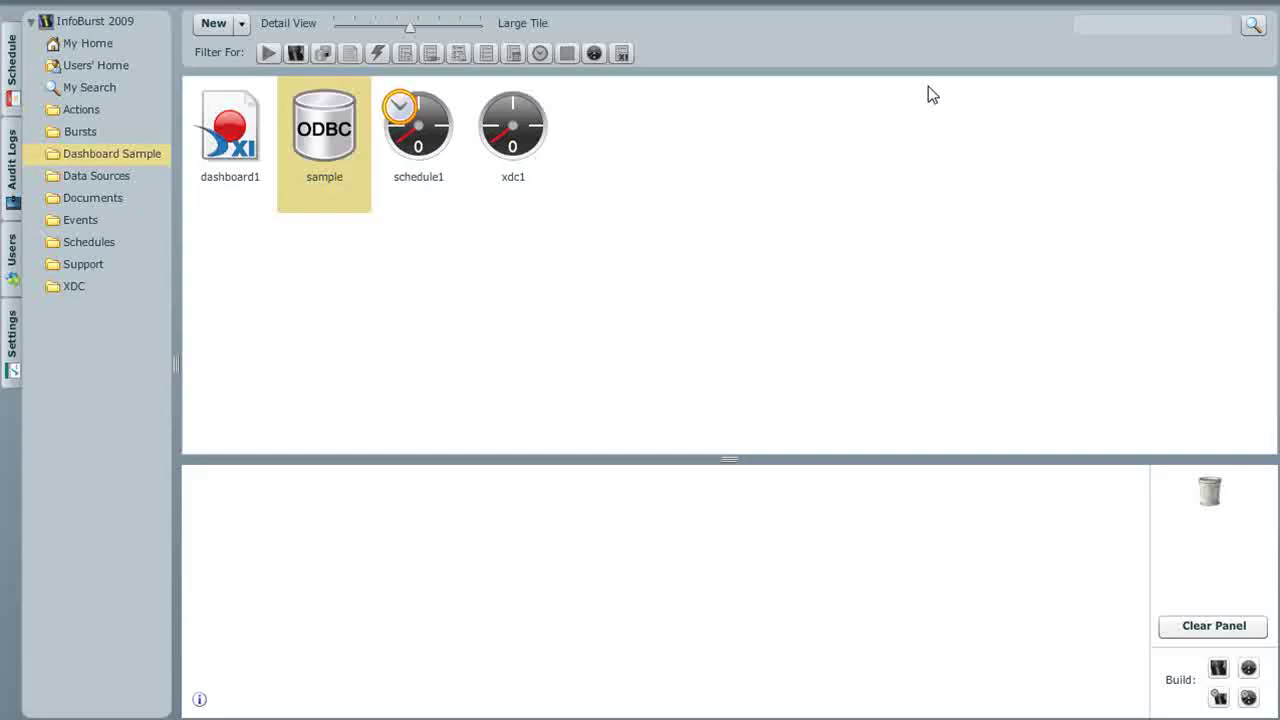
click(511, 130)
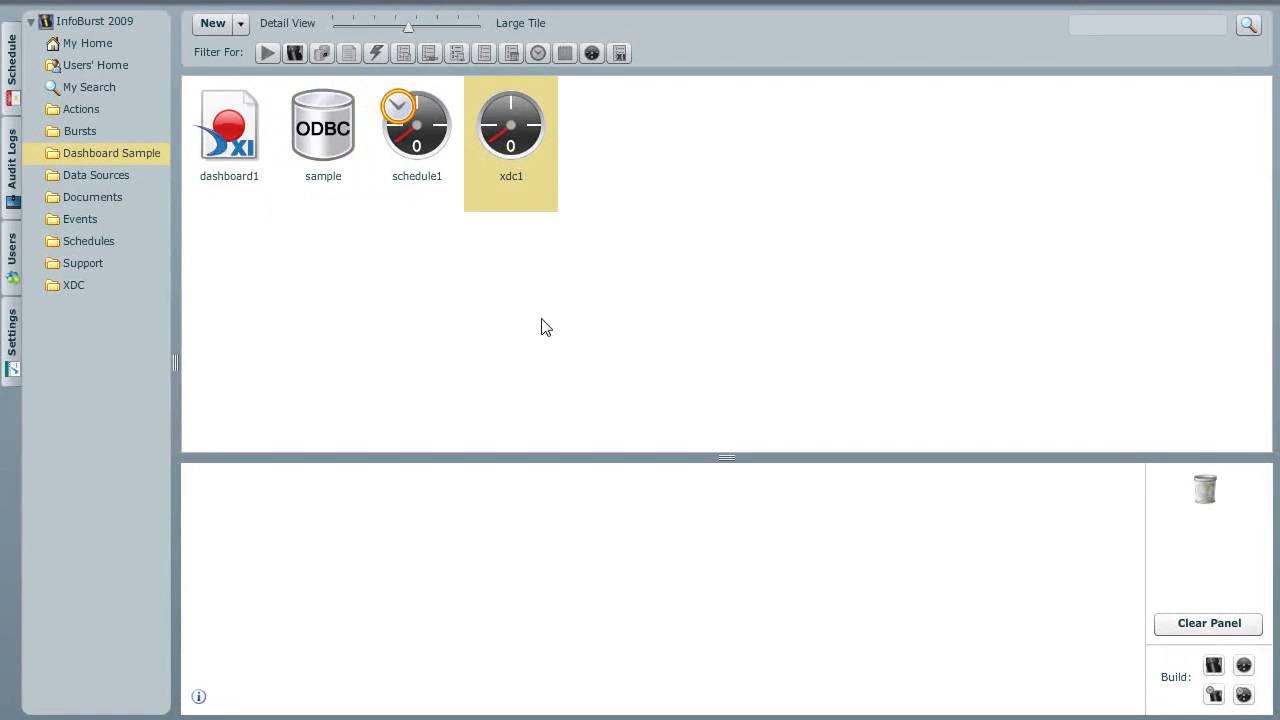
- In xdc1's properties, enlarge the Internals crosstab and Customer State revenue table previews
double_click(521, 137)
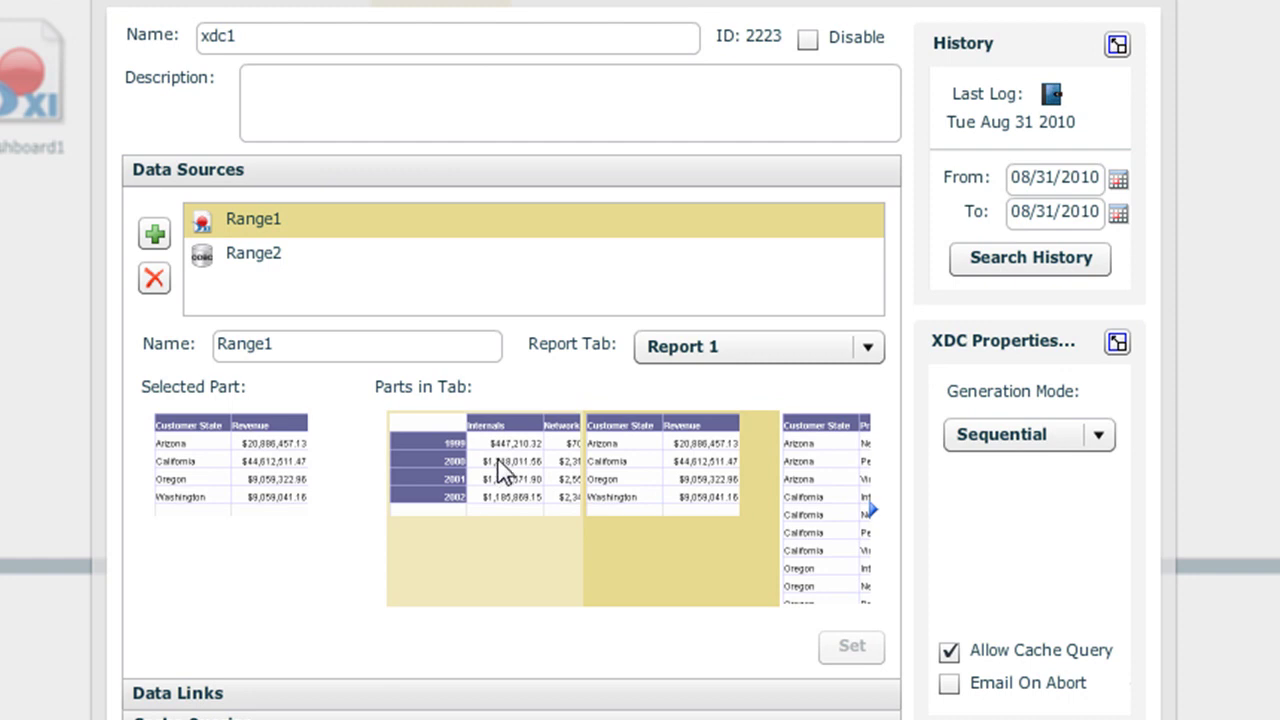
click(493, 519)
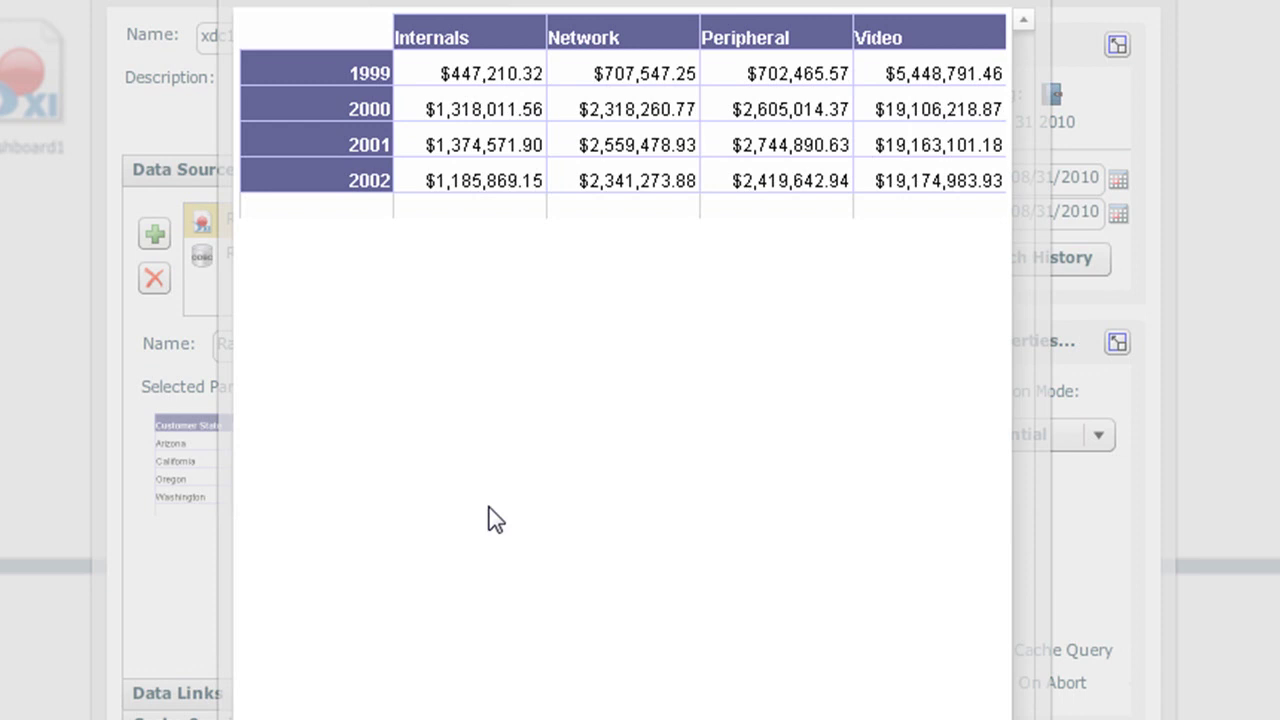
click(1025, 10)
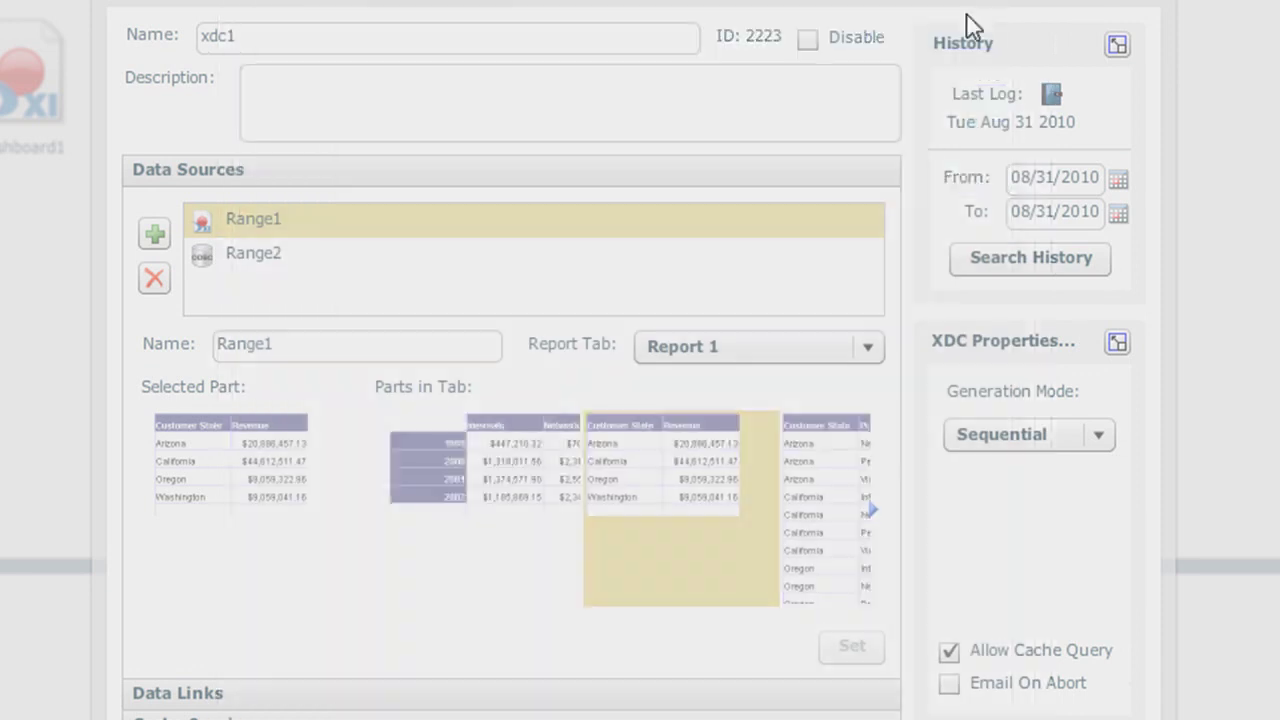
click(871, 510)
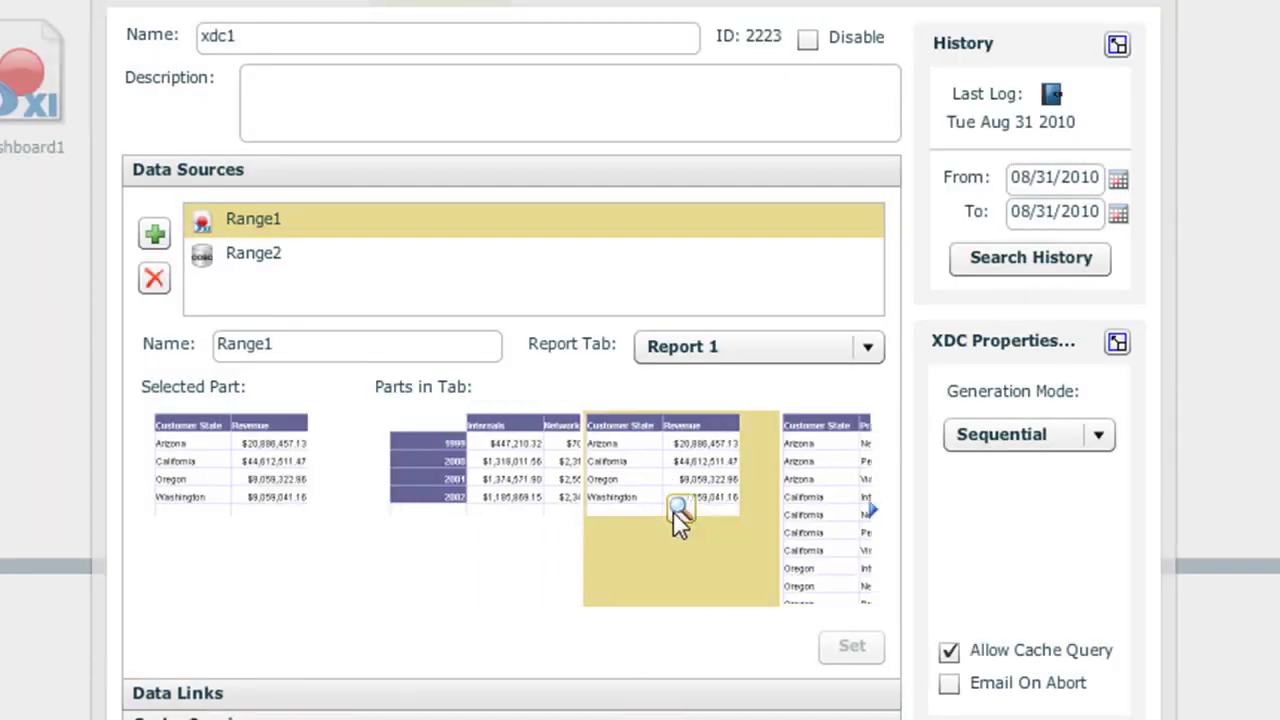
click(679, 509)
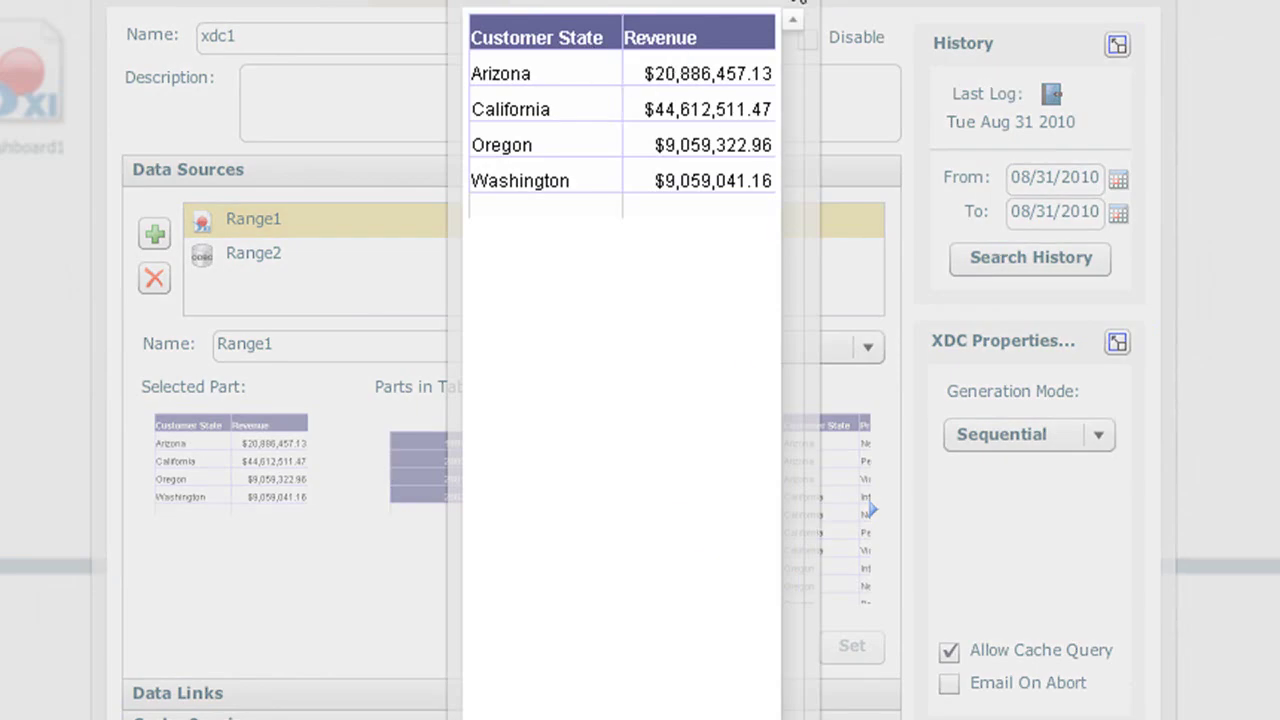
click(792, 19)
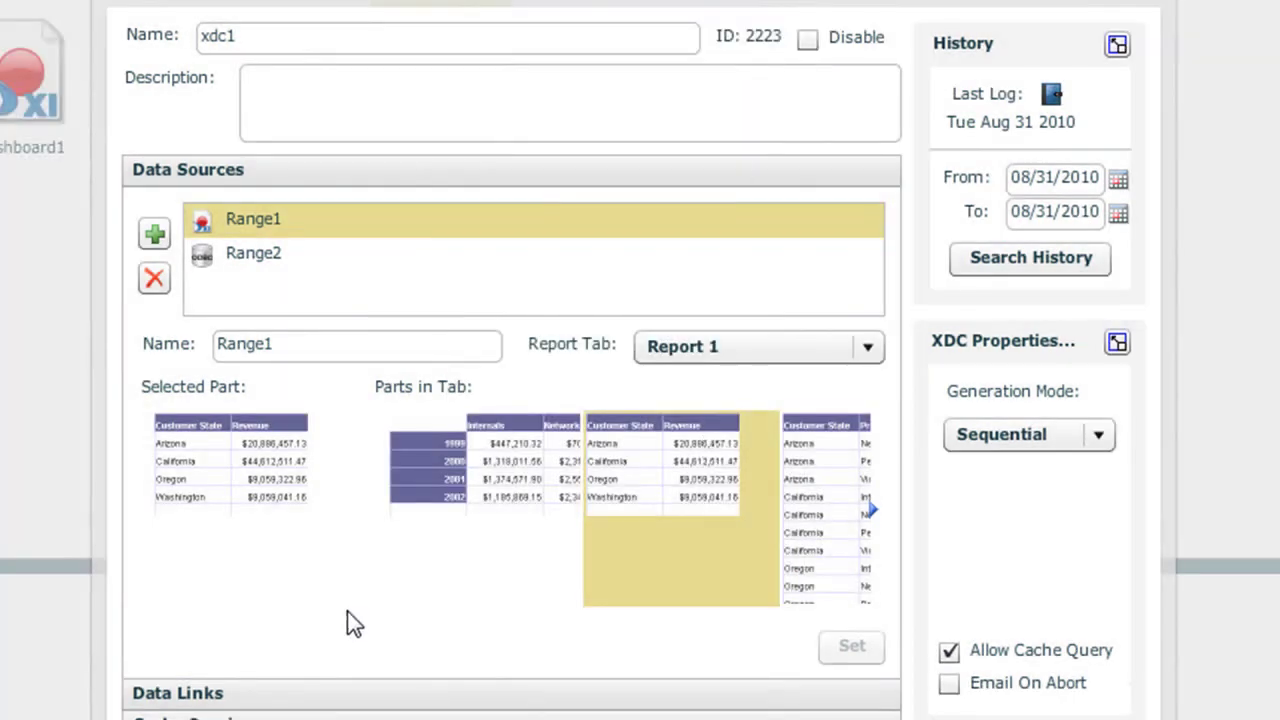
- Leave the Range1 data source name unchanged and refresh xdc1 immediately
drag(297, 345, 184, 335)
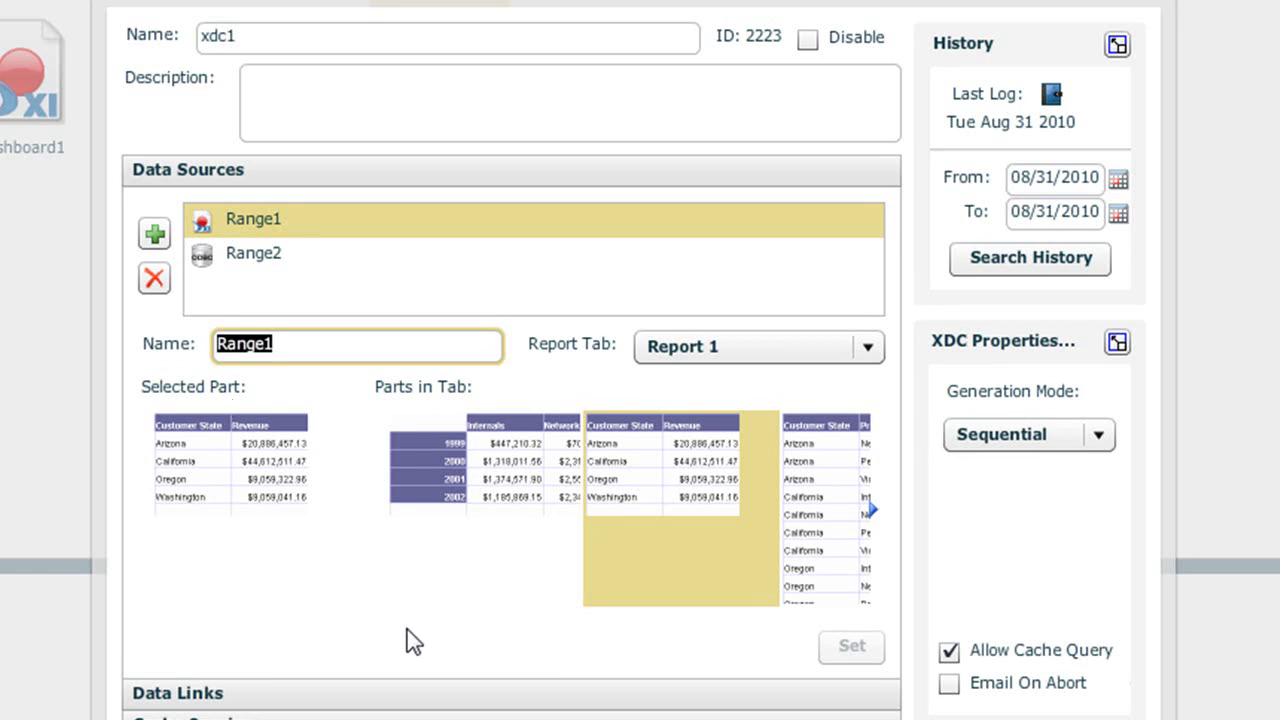
click(588, 633)
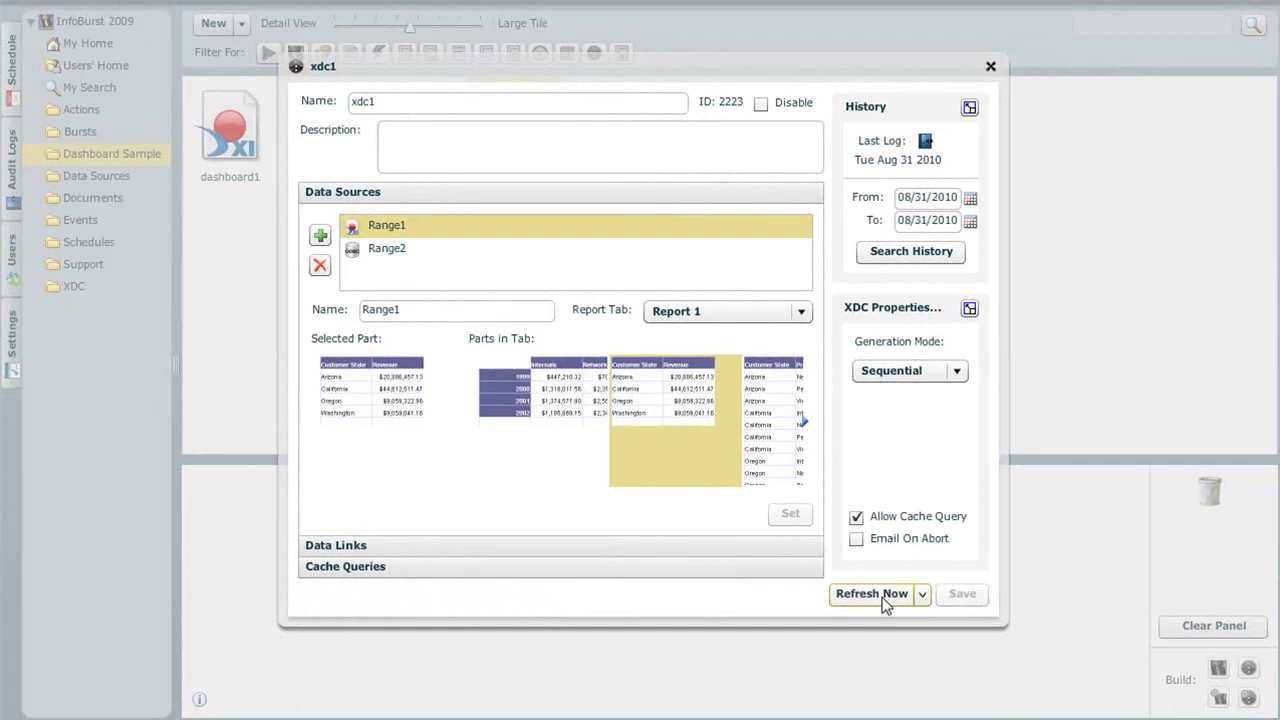
click(882, 597)
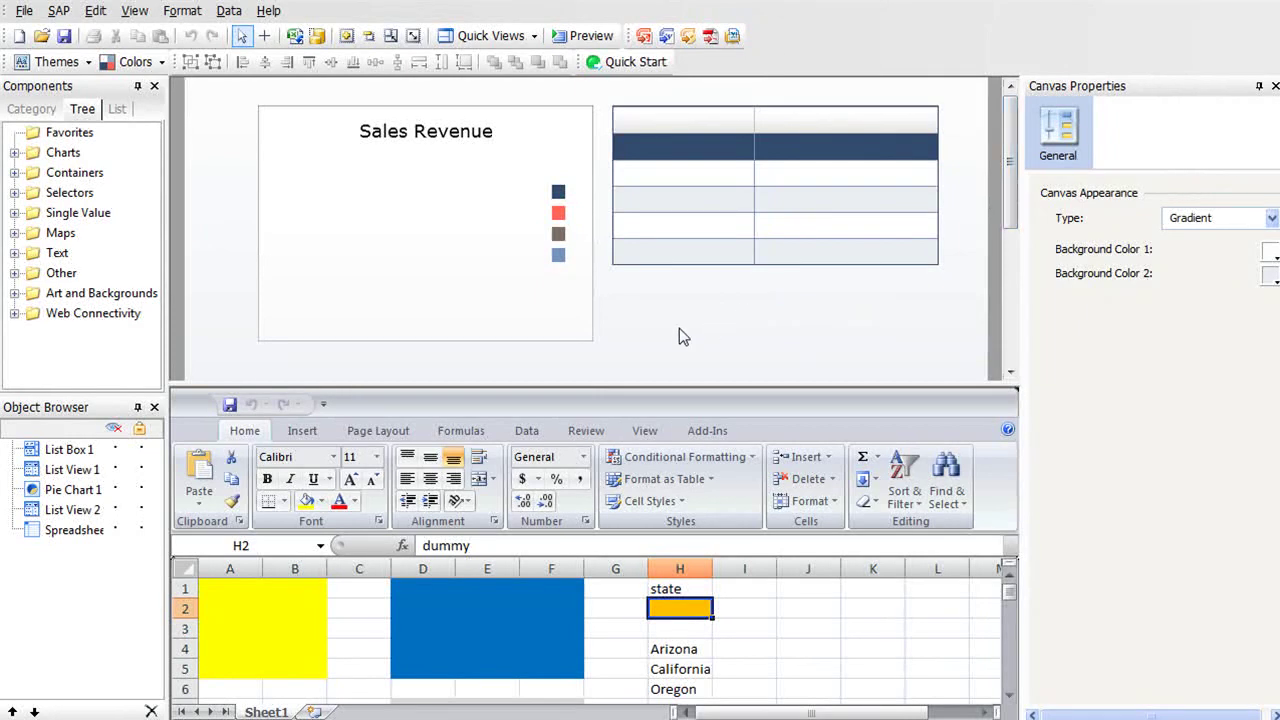
- Open the Data Manager via Data > Connections and list the connection types available to add
click(241, 14)
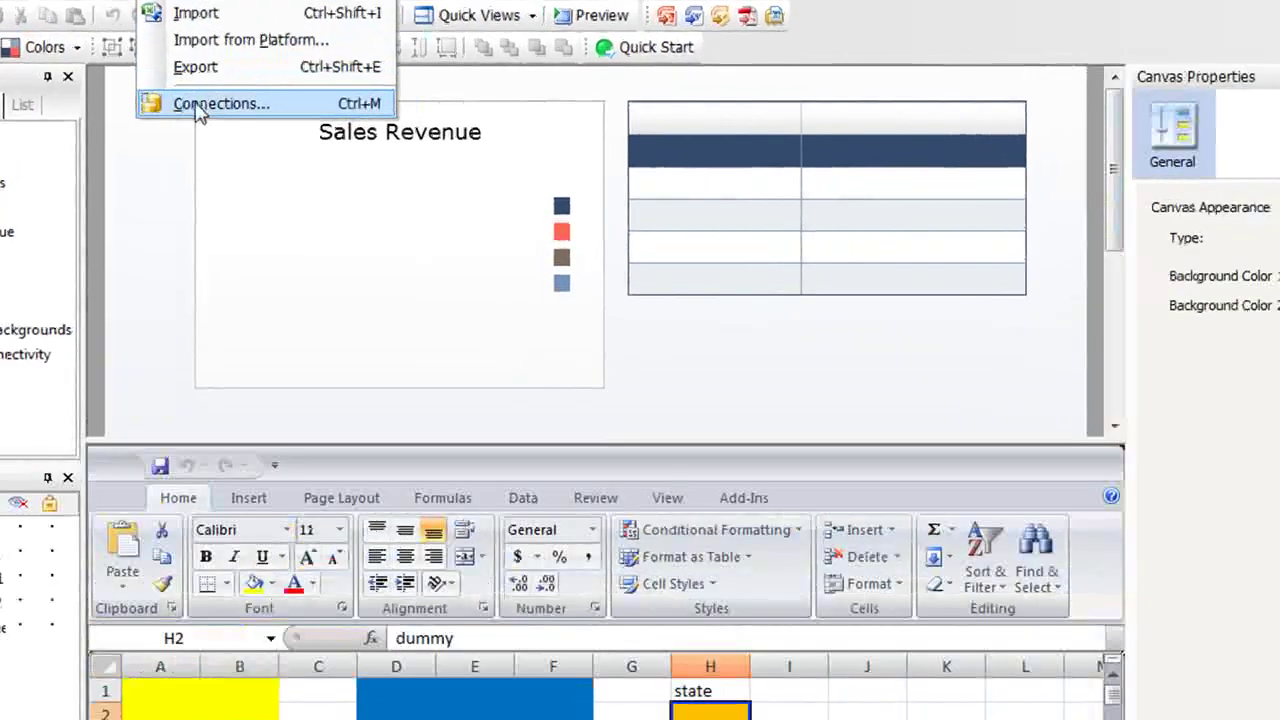
click(200, 108)
click(400, 54)
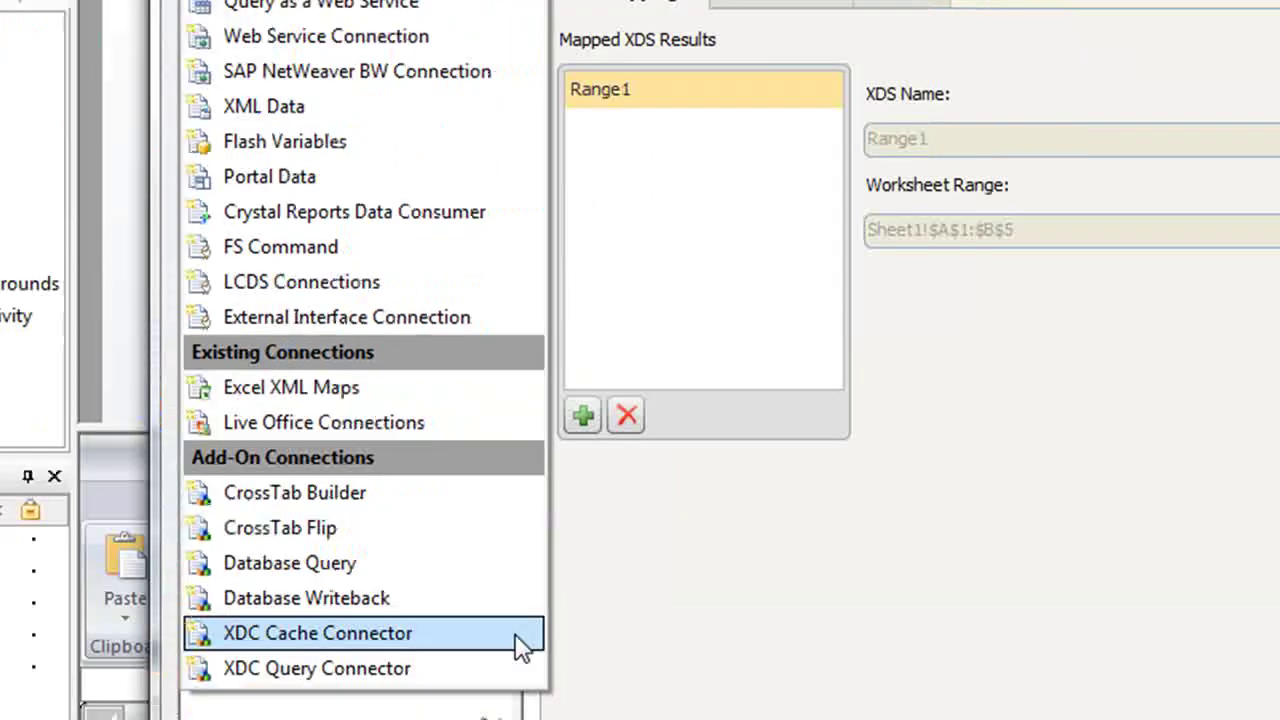
- Add an XDC Cache Connector connection and review its server, port and available XDC list
click(586, 440)
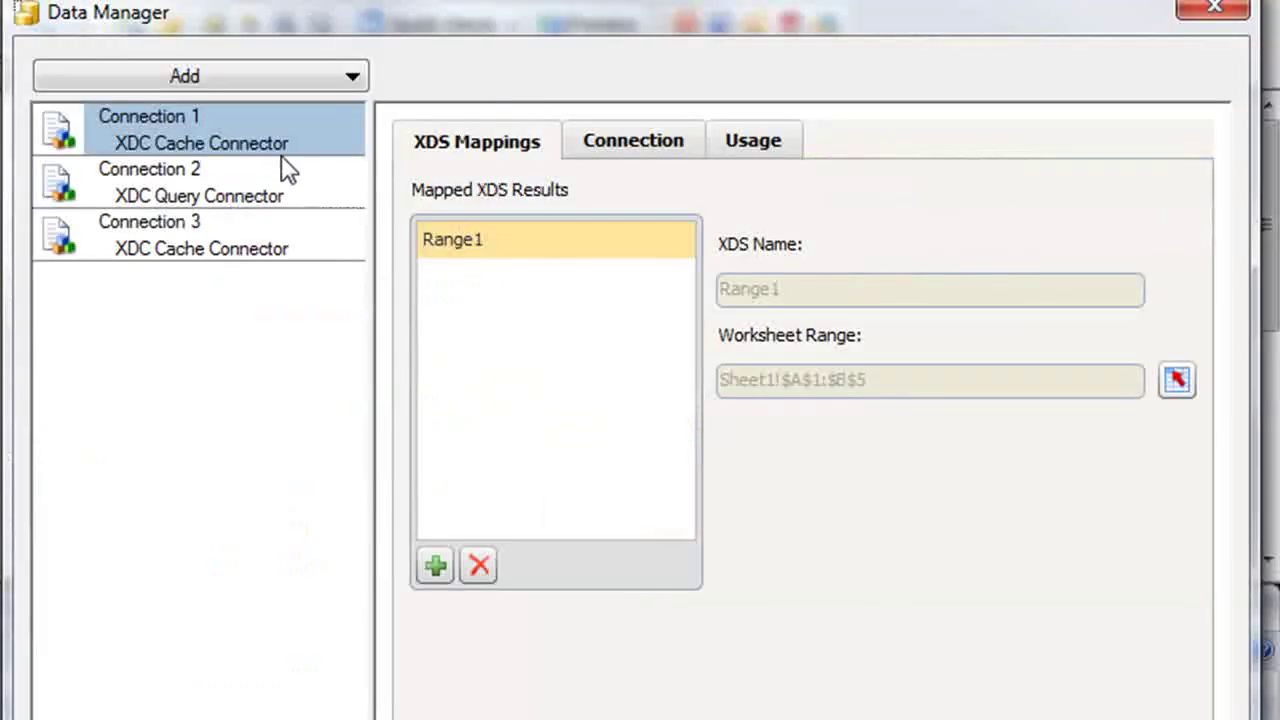
click(630, 152)
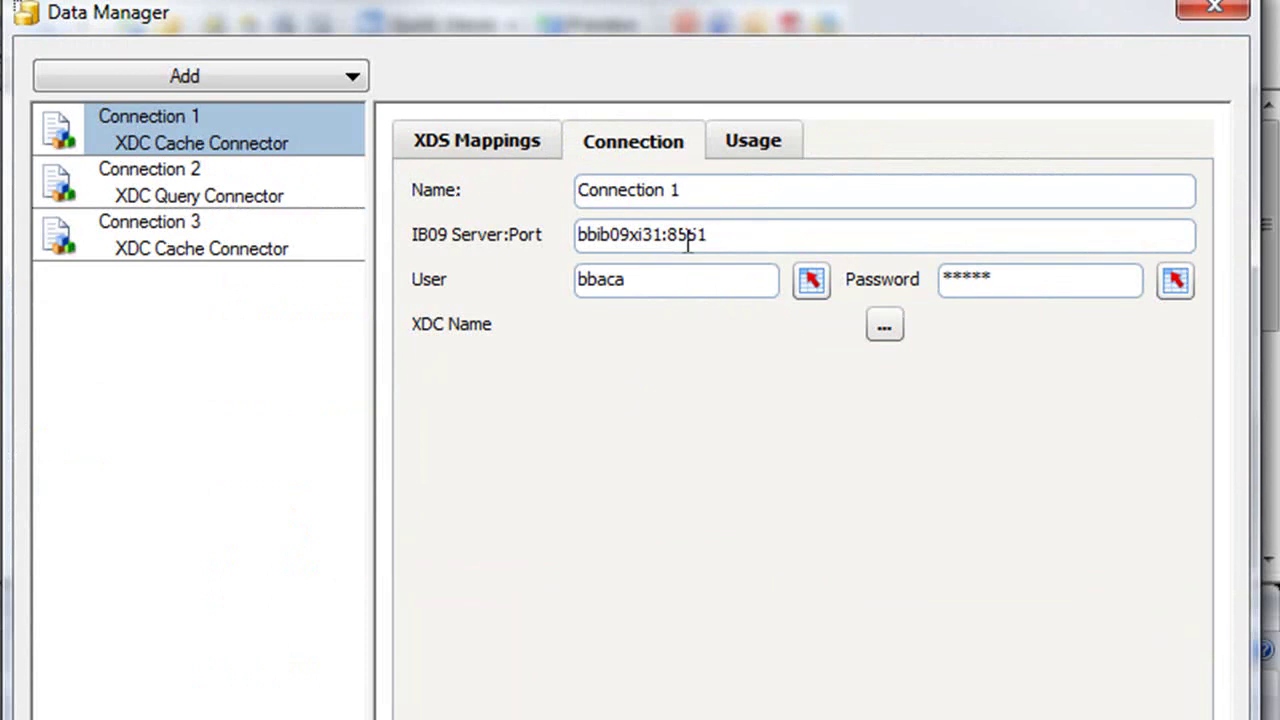
drag(720, 237, 545, 226)
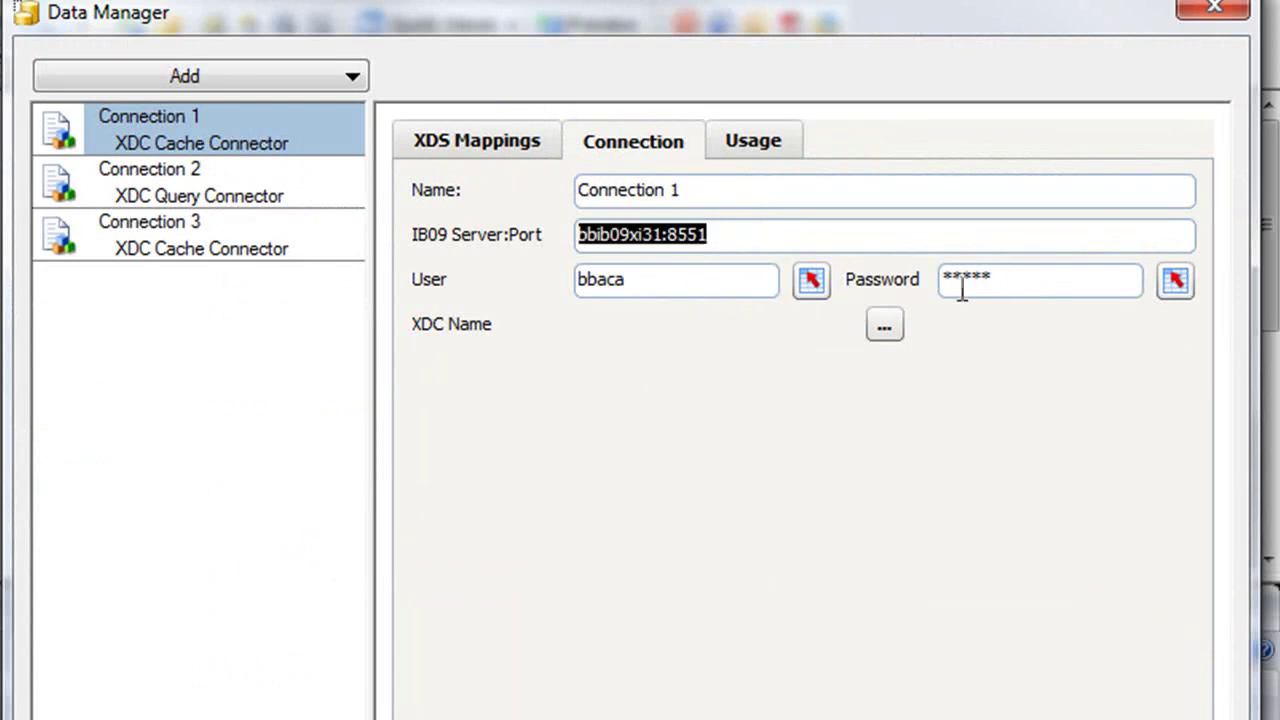
click(885, 328)
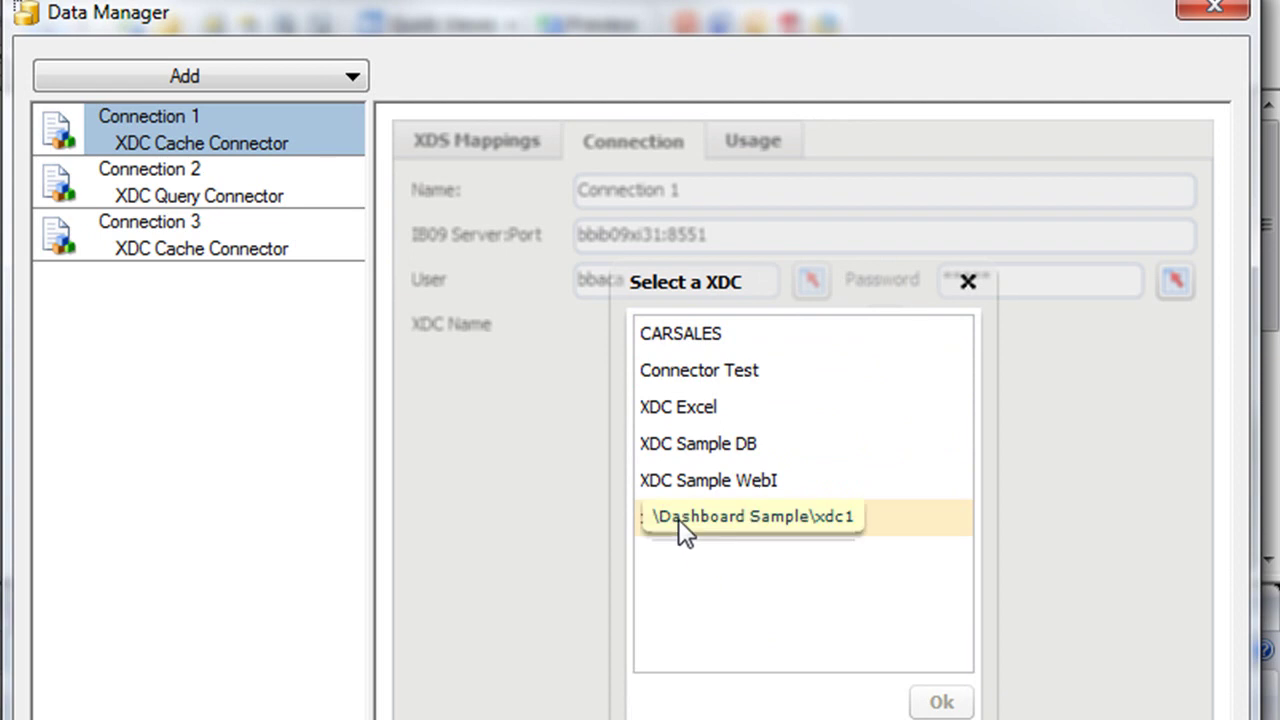
click(967, 282)
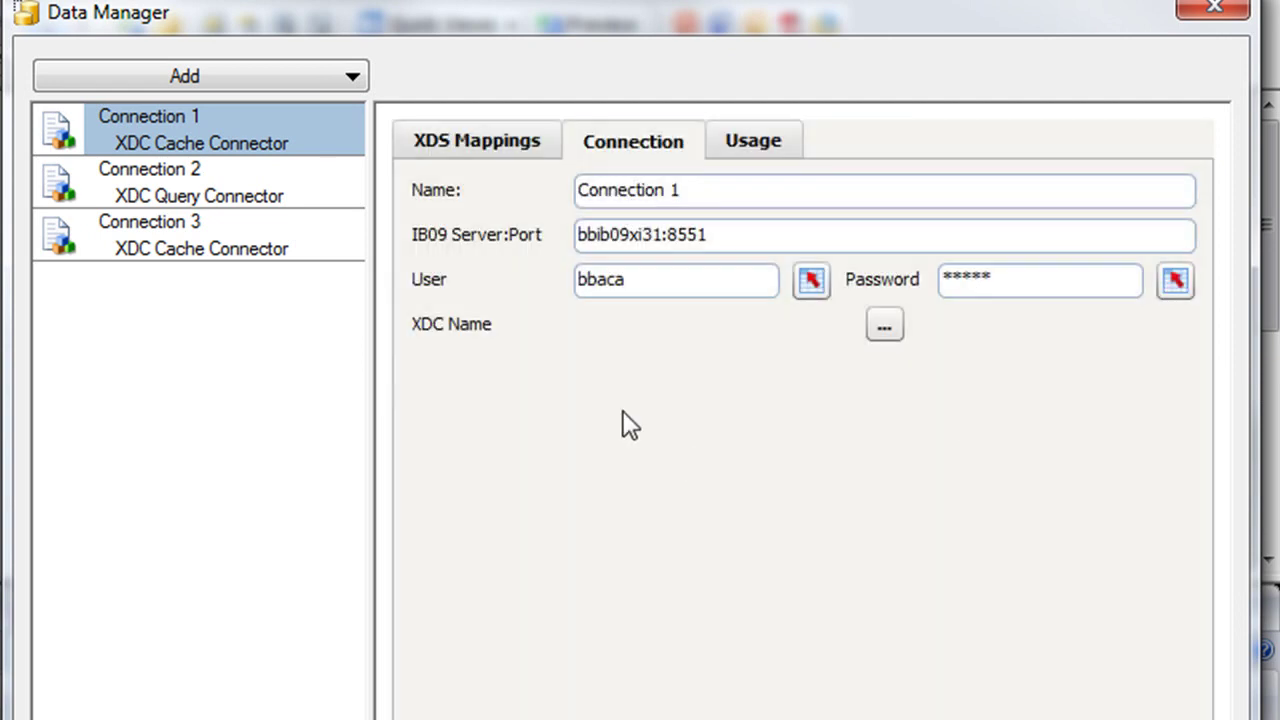
- Confirm Range1 maps to Sheet1!$A$1:$B$5 and Connection 1 gets its data on load
click(480, 150)
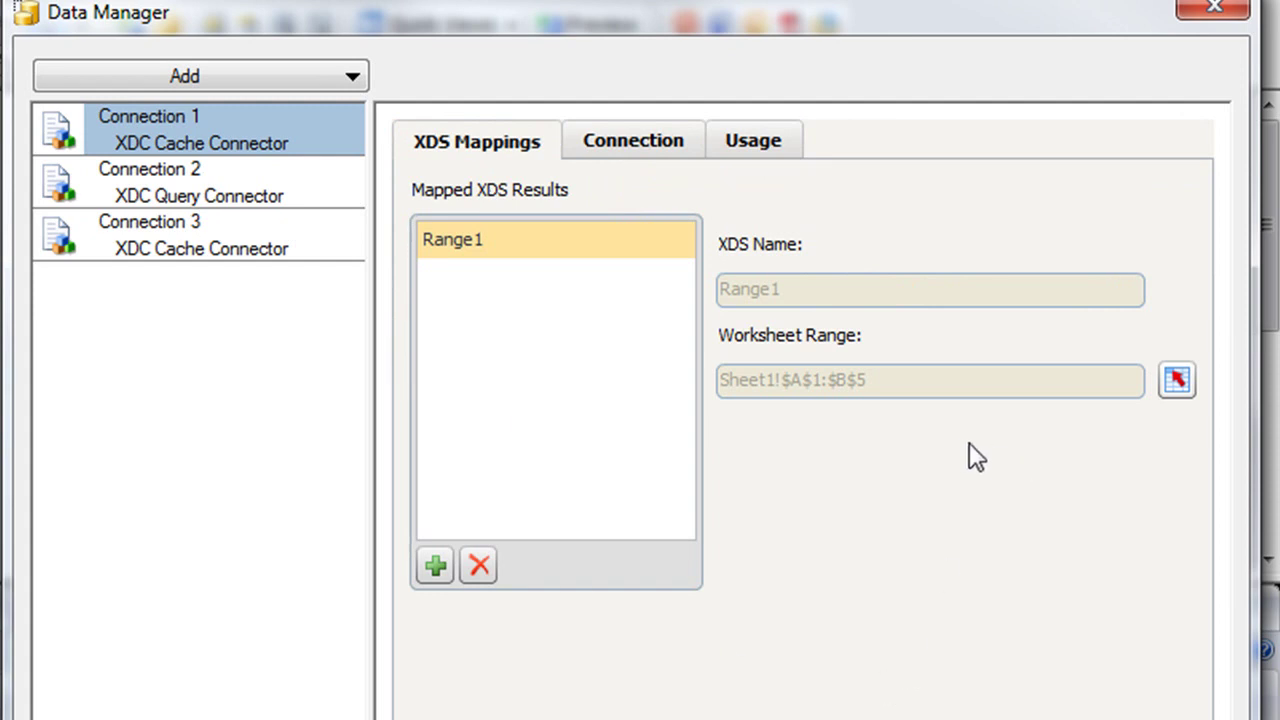
click(435, 565)
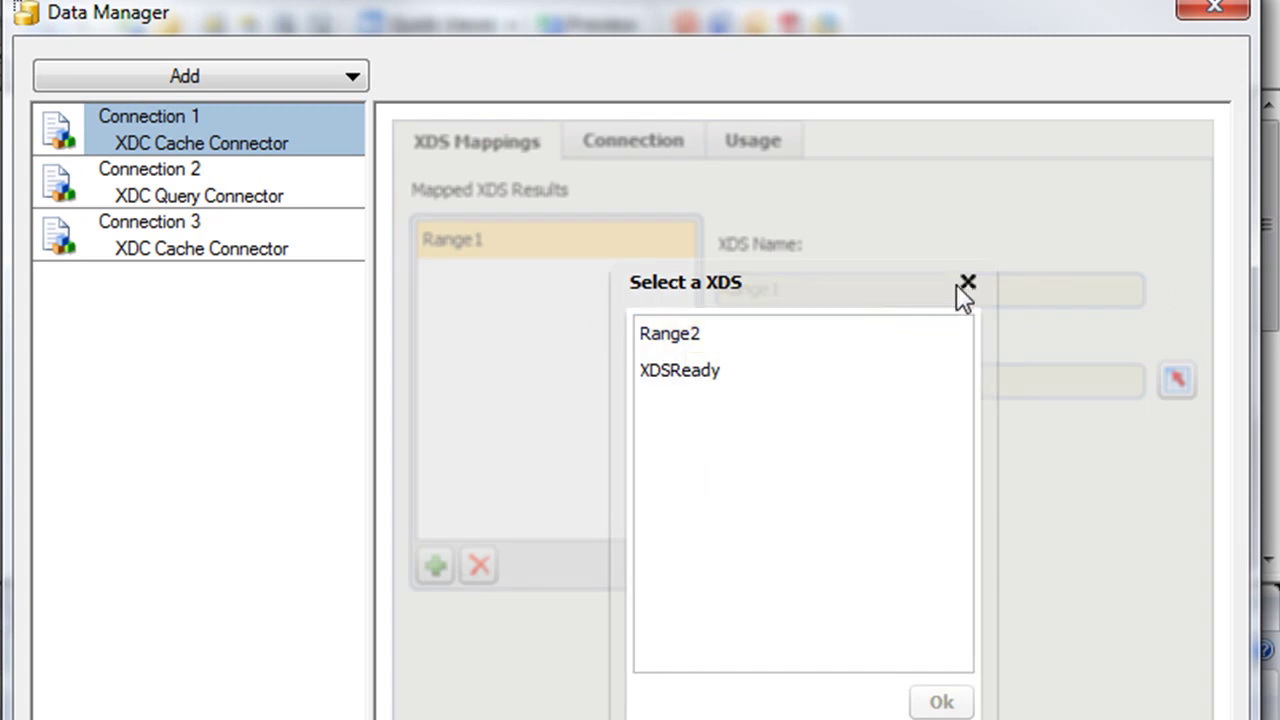
click(968, 282)
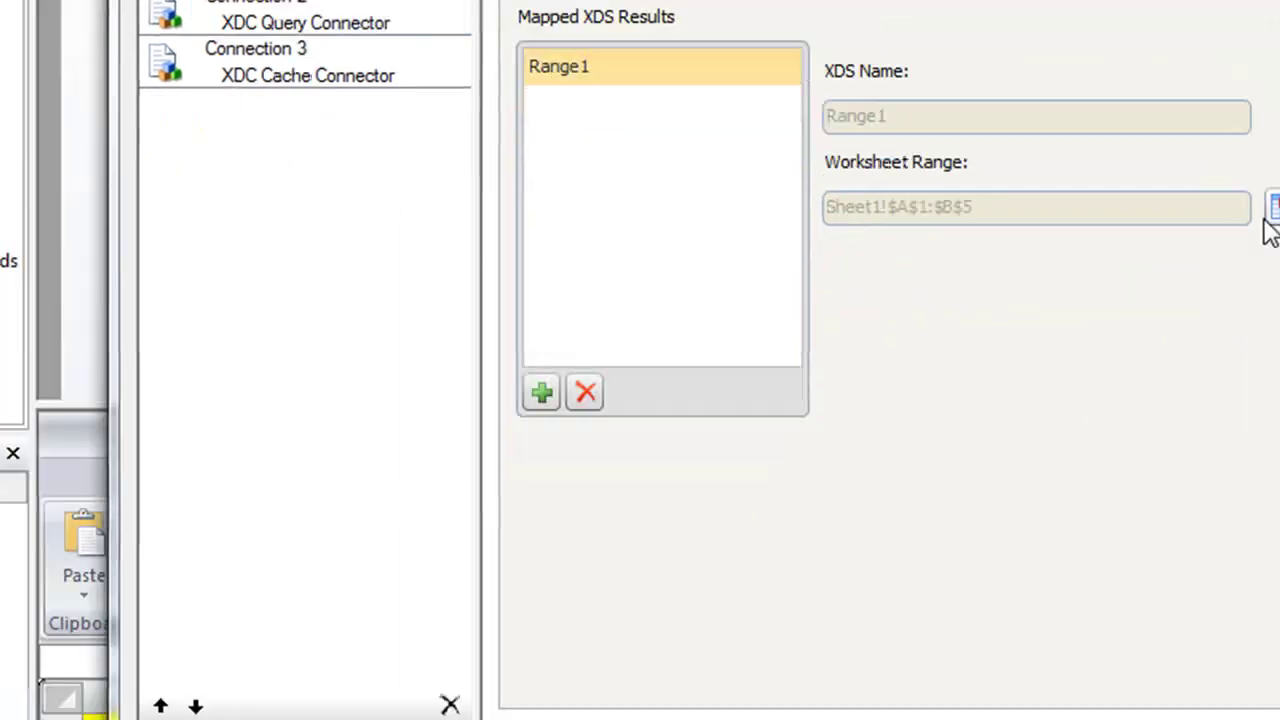
click(1176, 379)
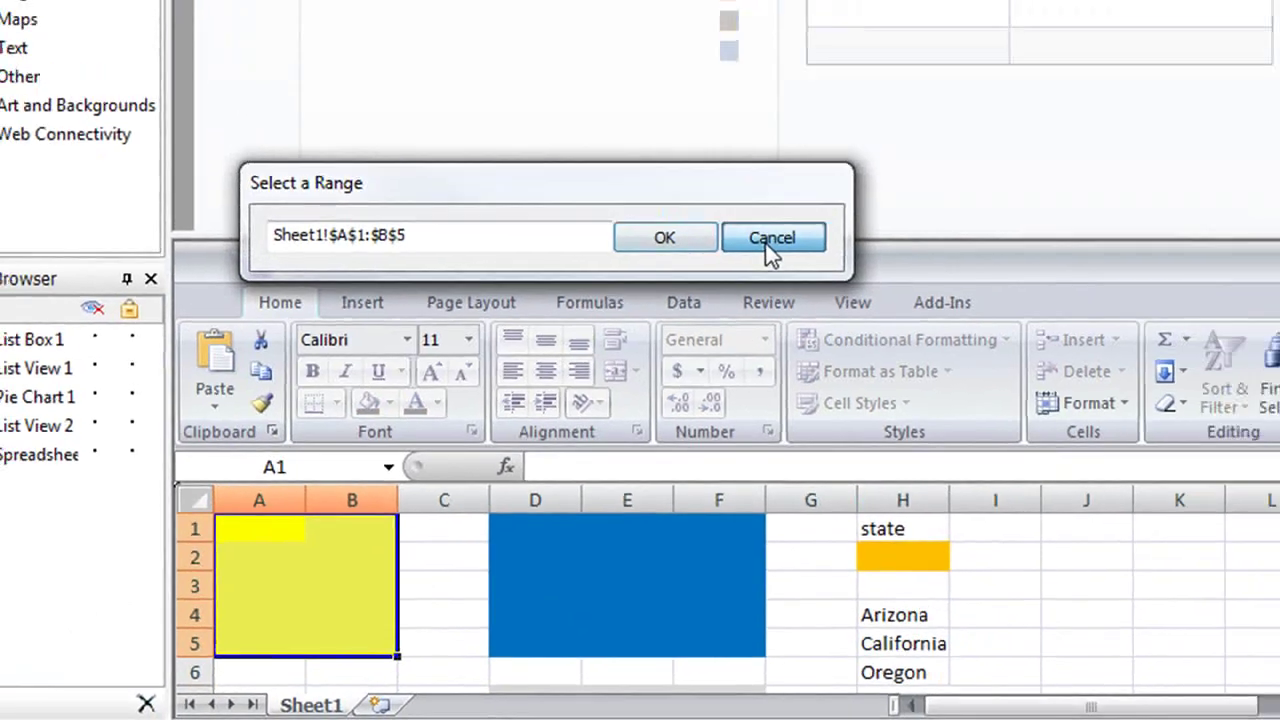
click(772, 248)
click(699, 112)
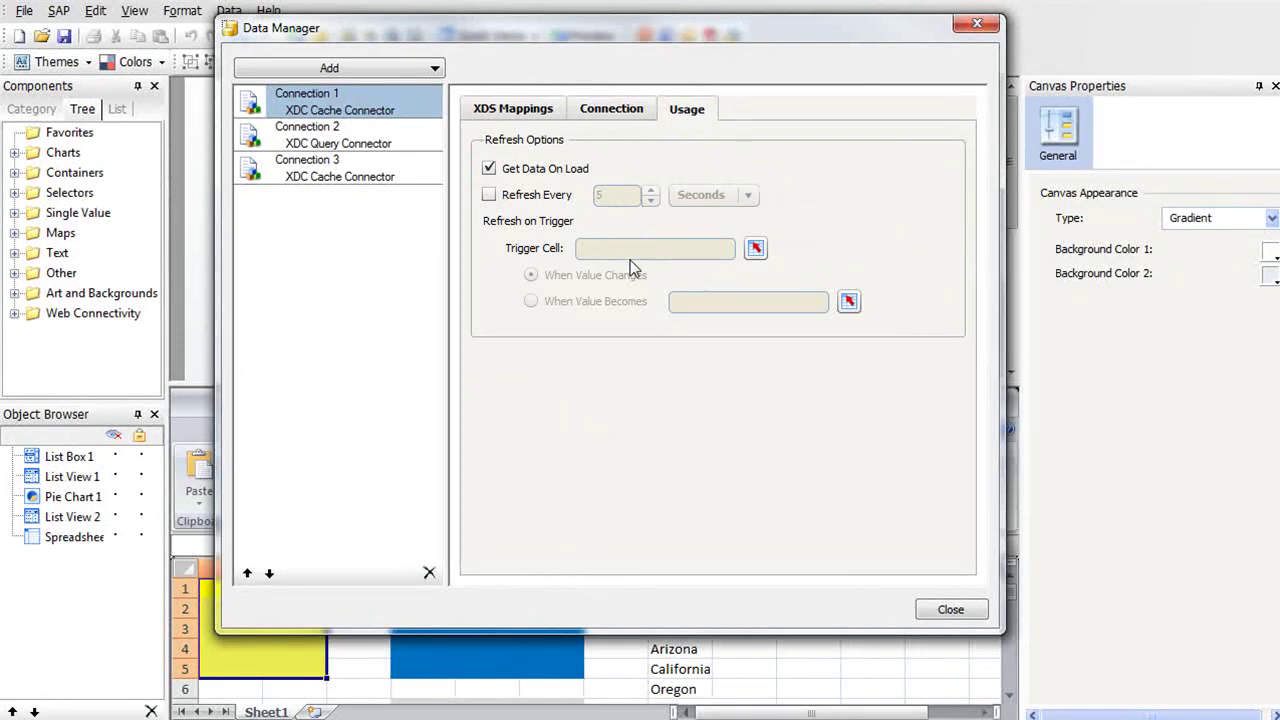
- Preview the dashboard with live state revenue in the pie chart and table, then exit preview
click(950, 610)
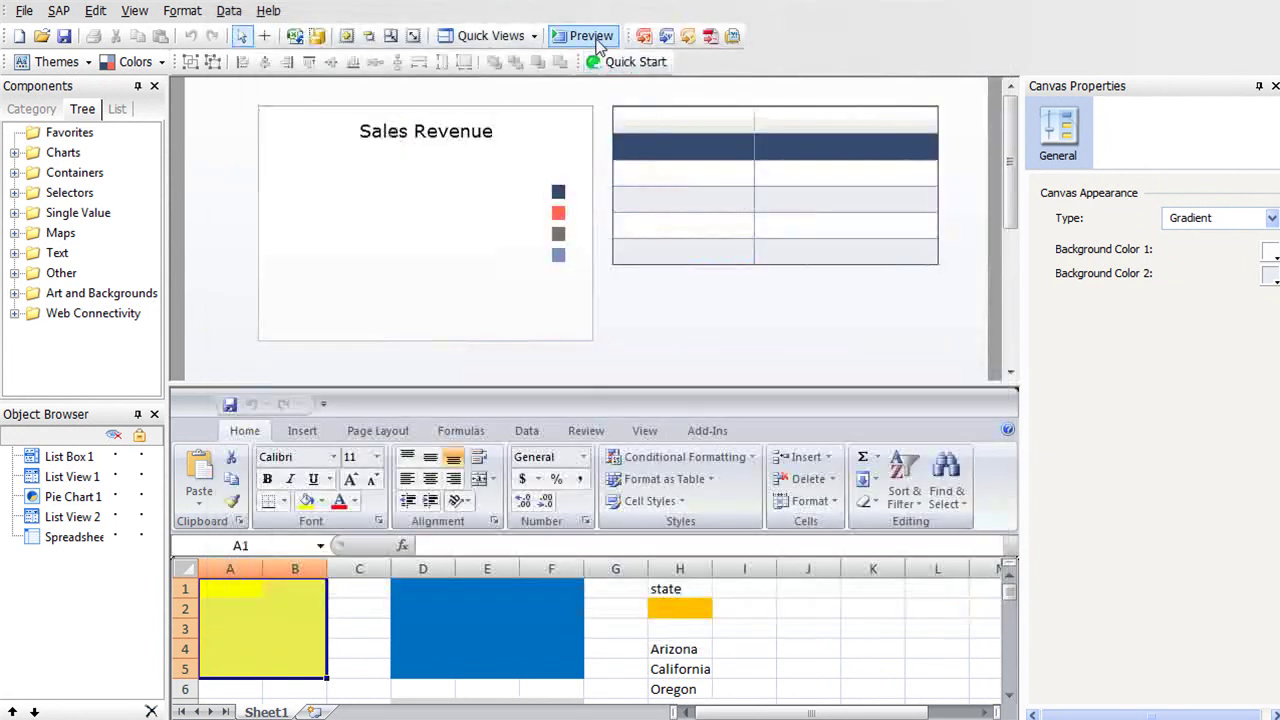
click(592, 36)
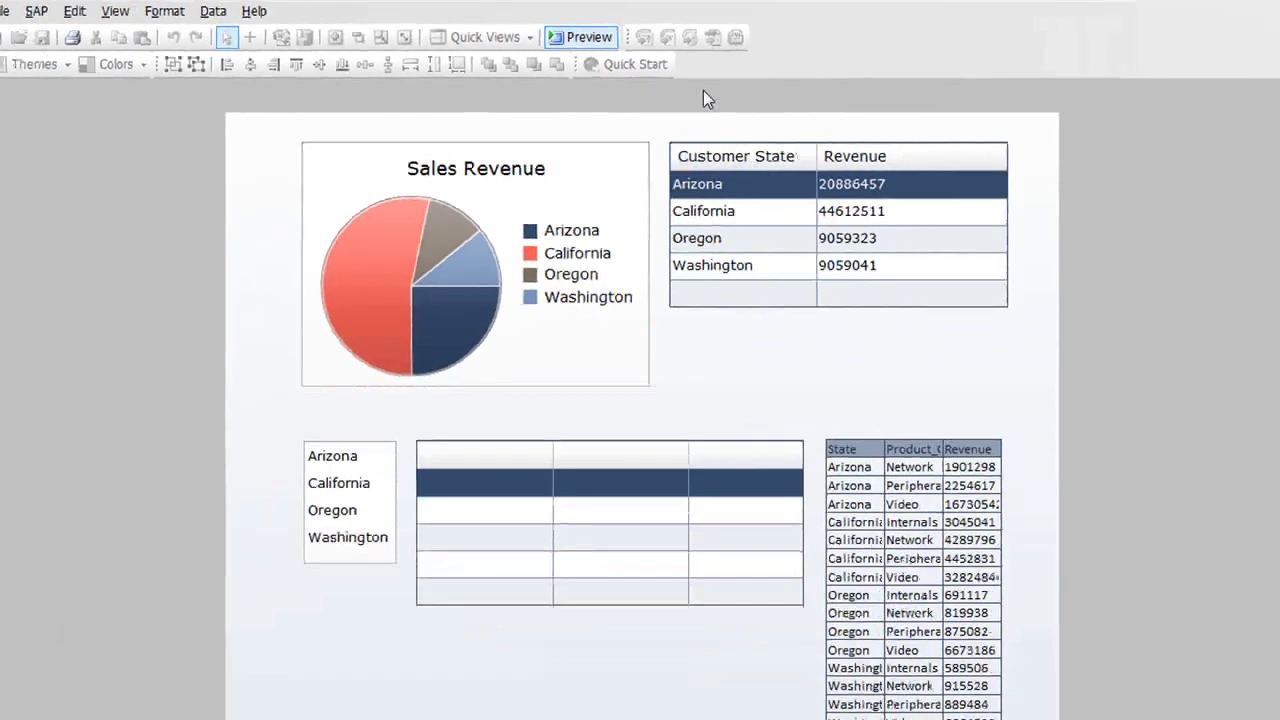
click(580, 60)
click(608, 35)
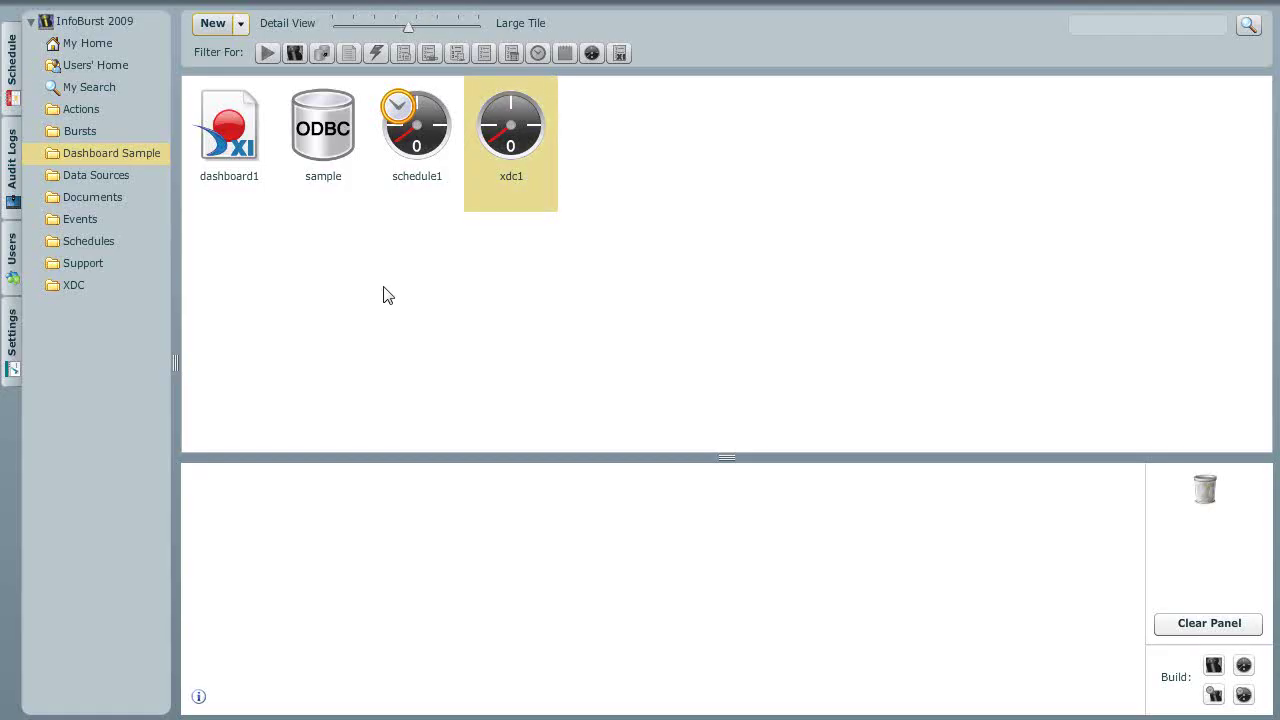
- Review query1 in the sample ODBC source, then confirm xdc1's Range2 data source uses query1
double_click(332, 145)
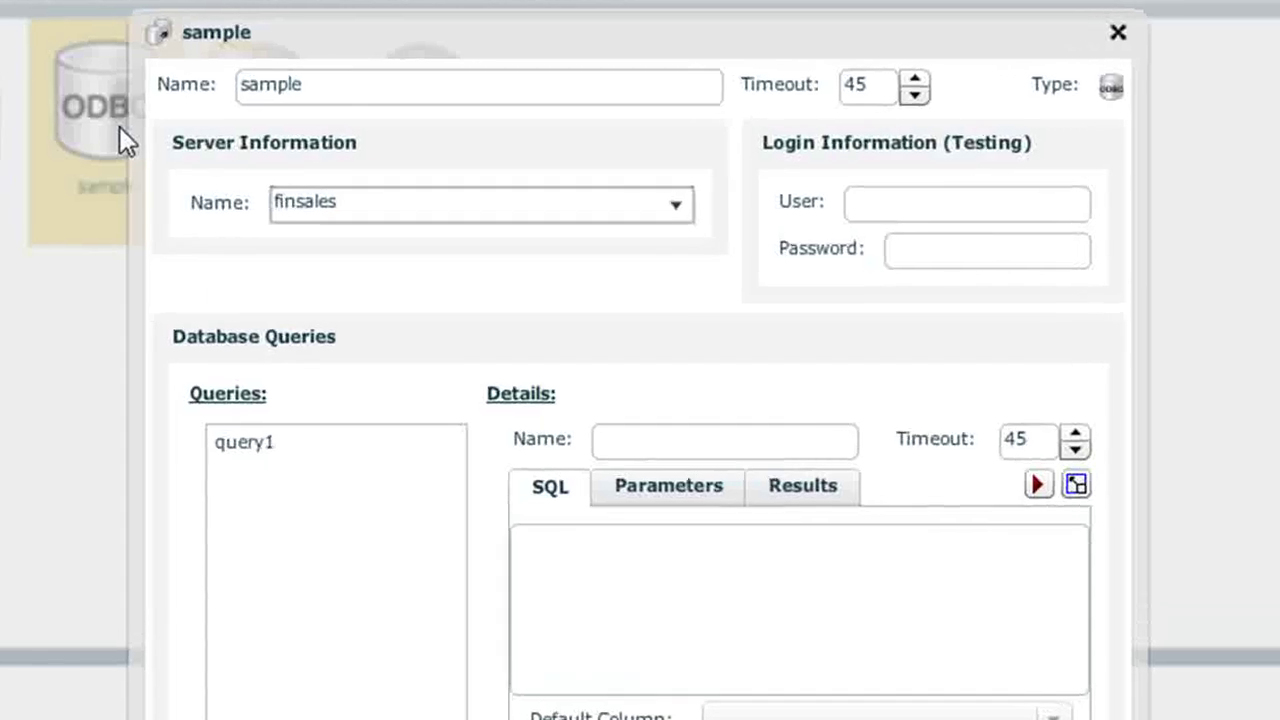
click(290, 443)
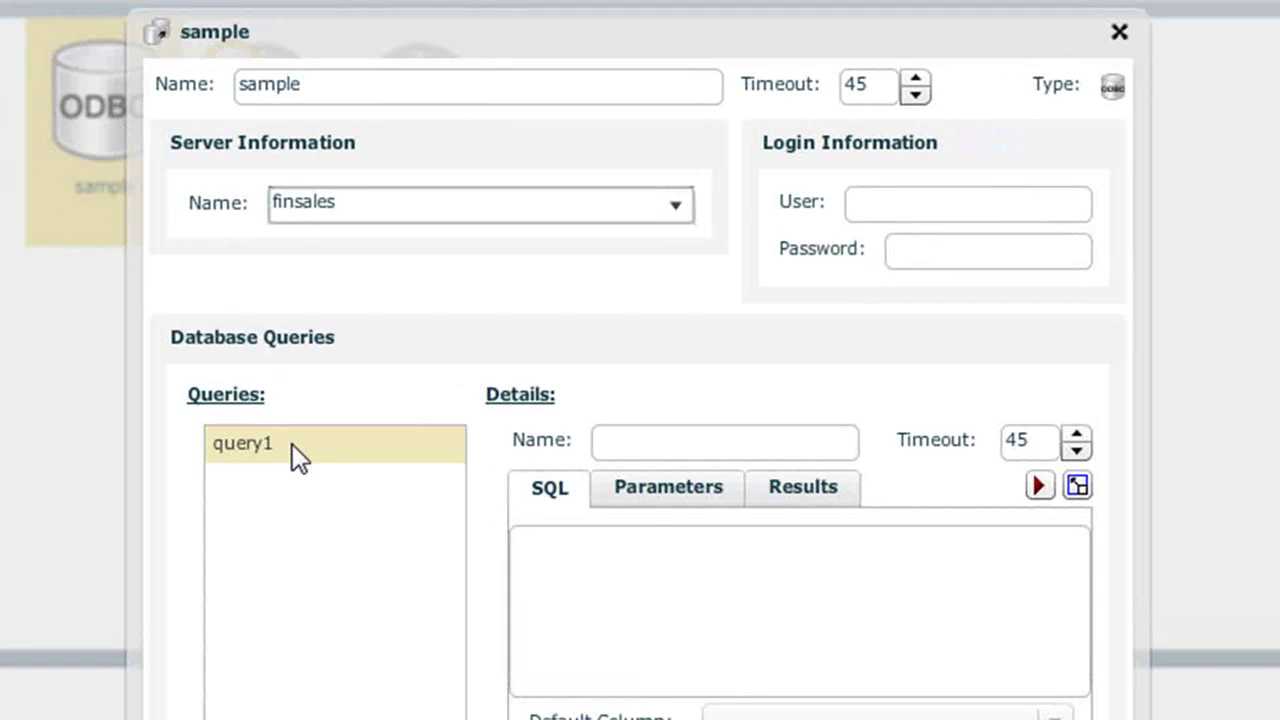
click(1119, 34)
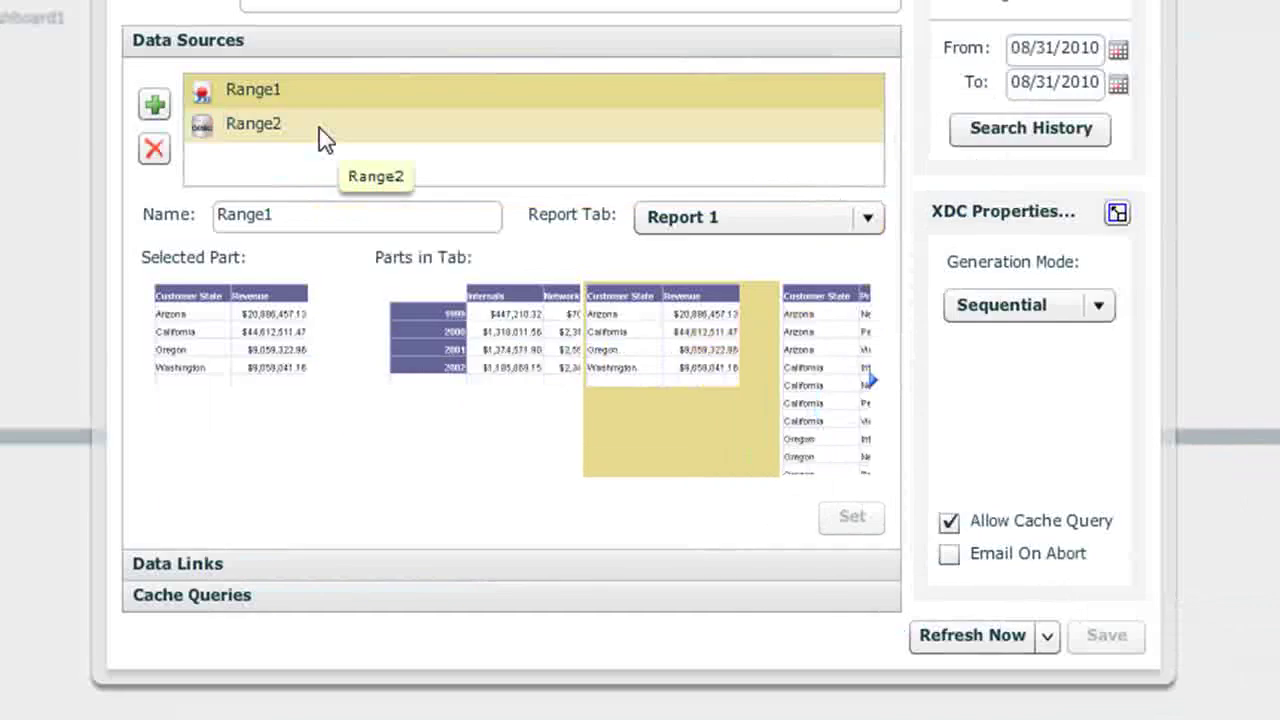
click(411, 226)
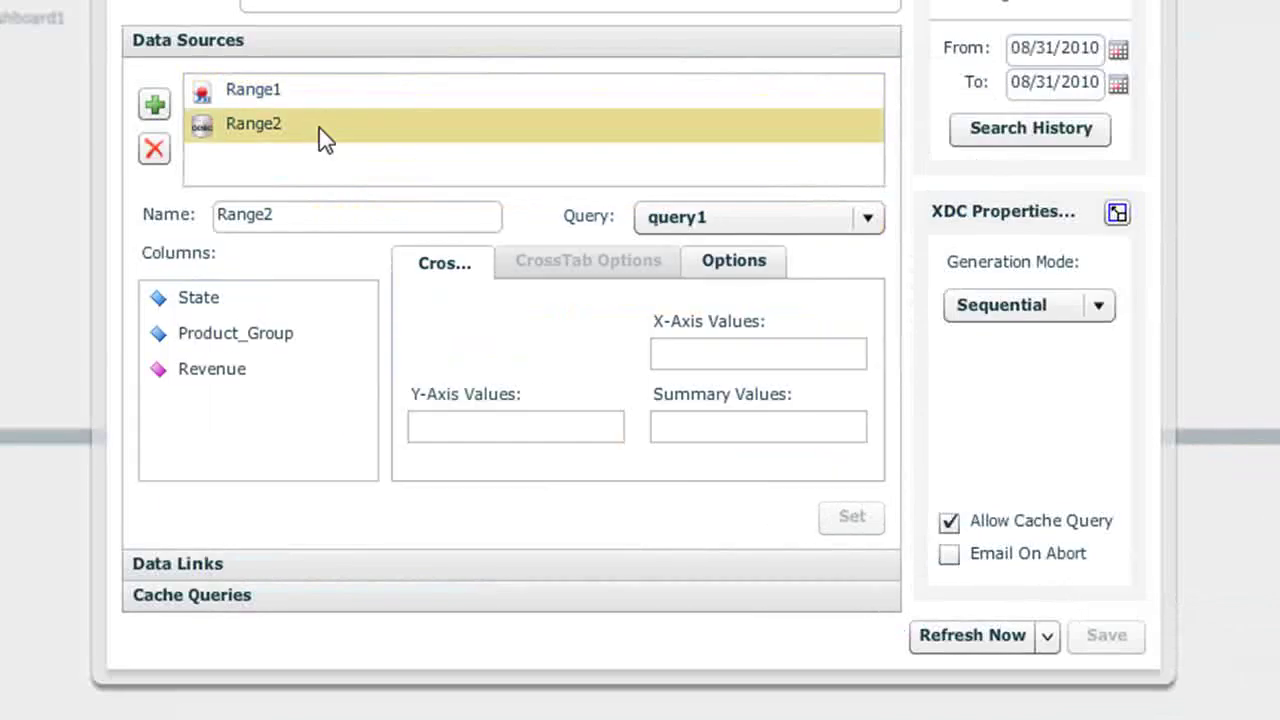
click(867, 217)
click(690, 251)
click(400, 595)
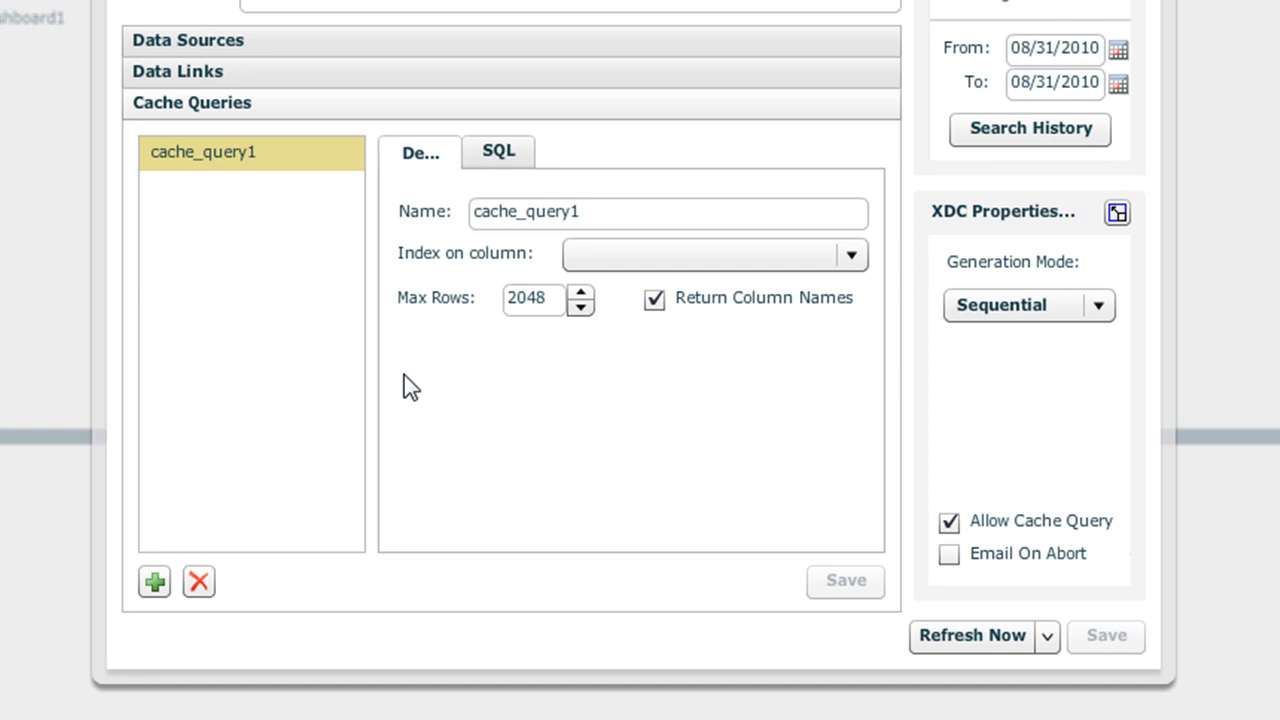
click(503, 158)
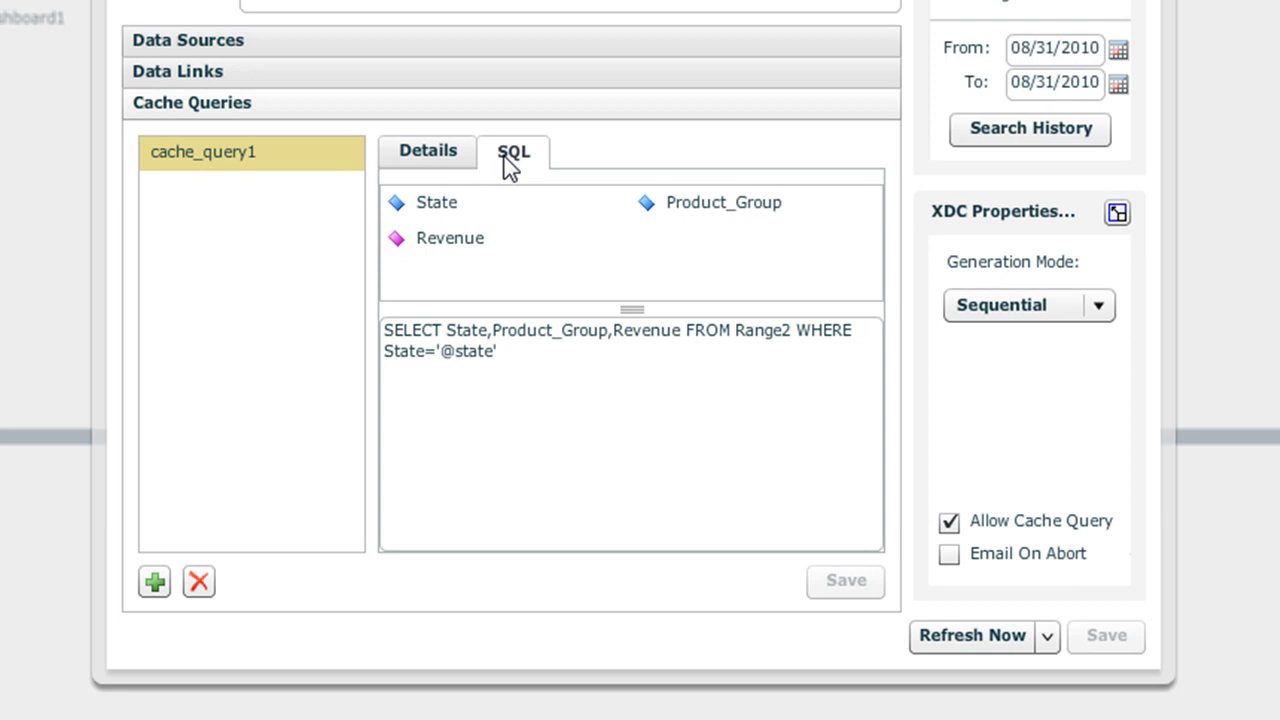
drag(540, 358, 370, 328)
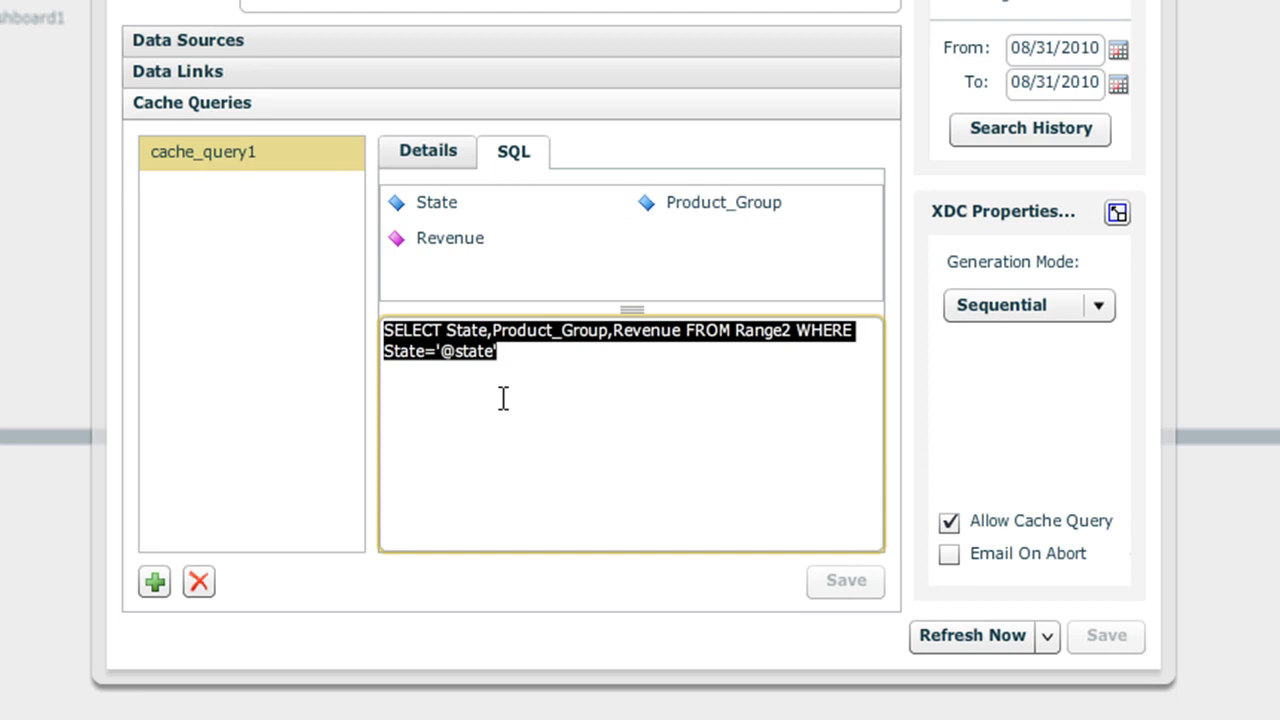
click(620, 431)
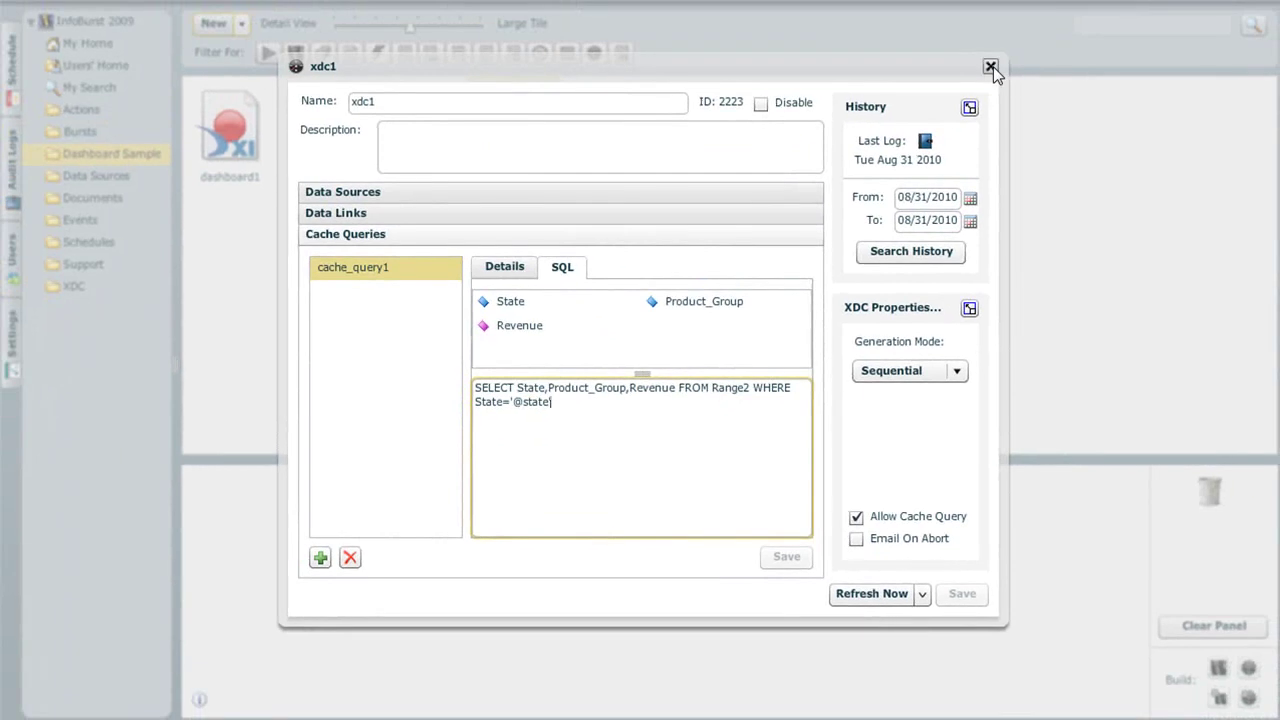
click(990, 67)
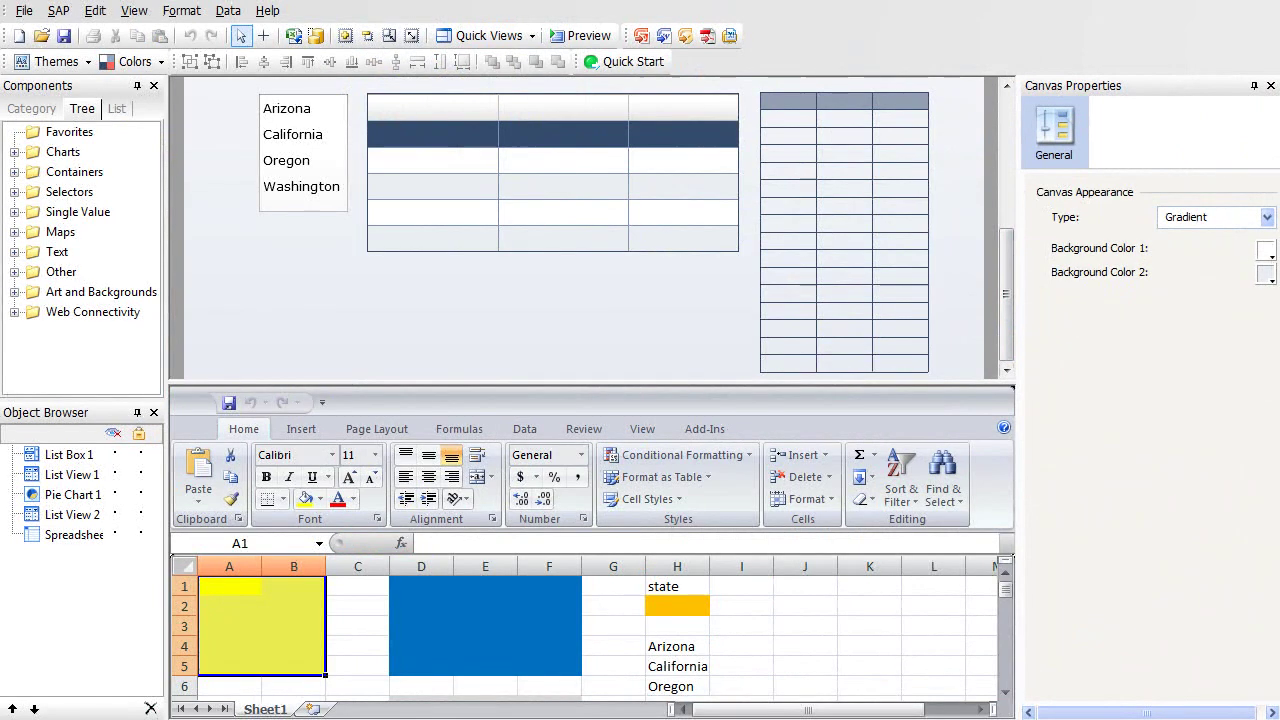
- Open the Data Manager via Data > Connections, viewing the Add list without adding anything
click(230, 12)
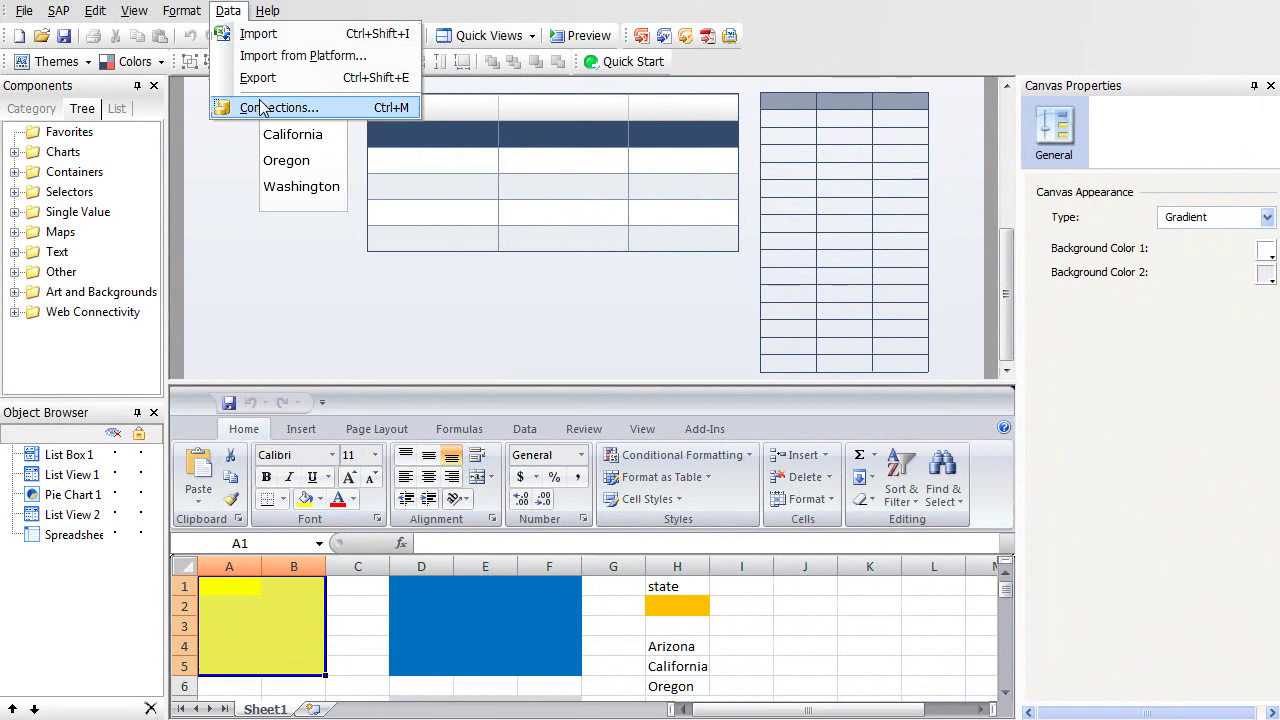
click(270, 107)
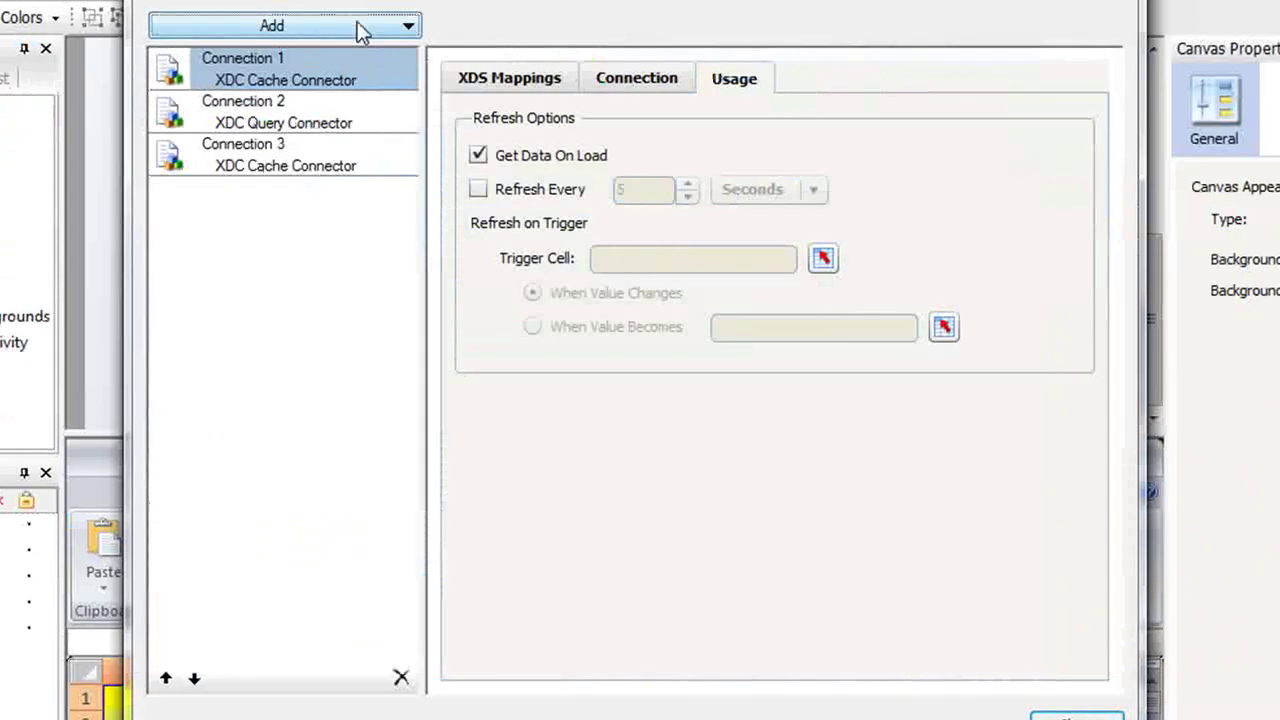
click(363, 29)
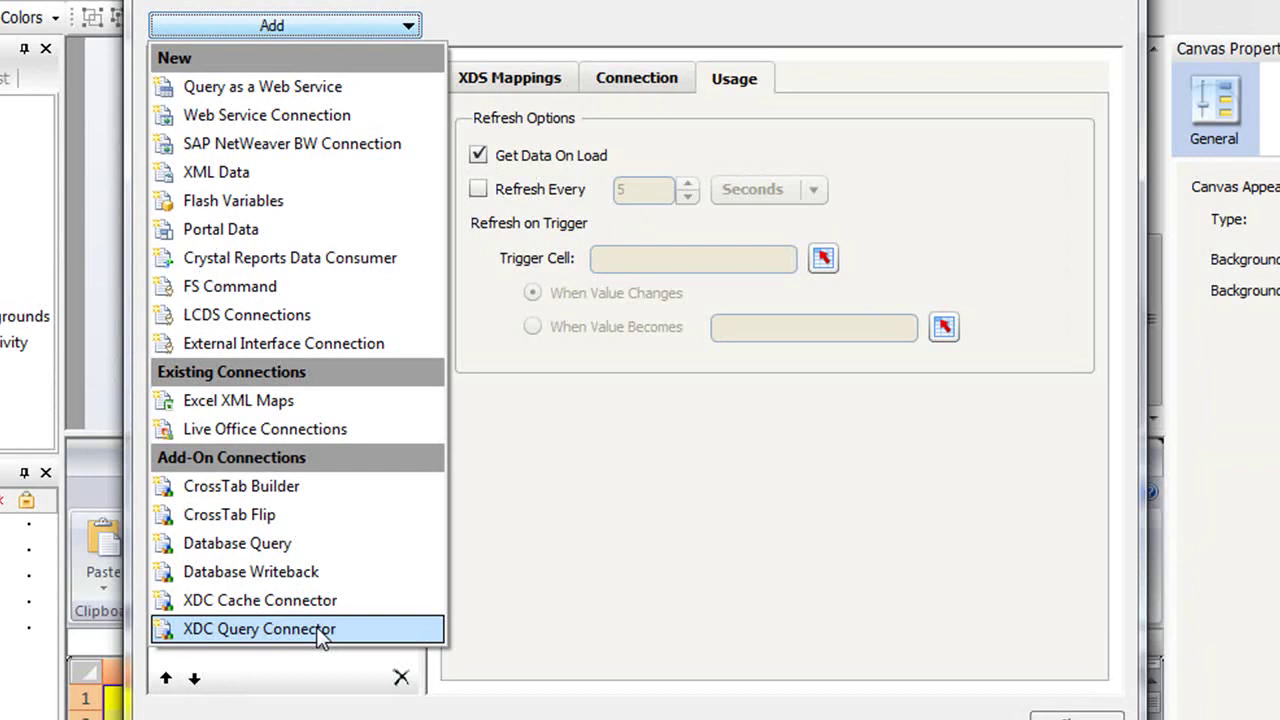
click(320, 630)
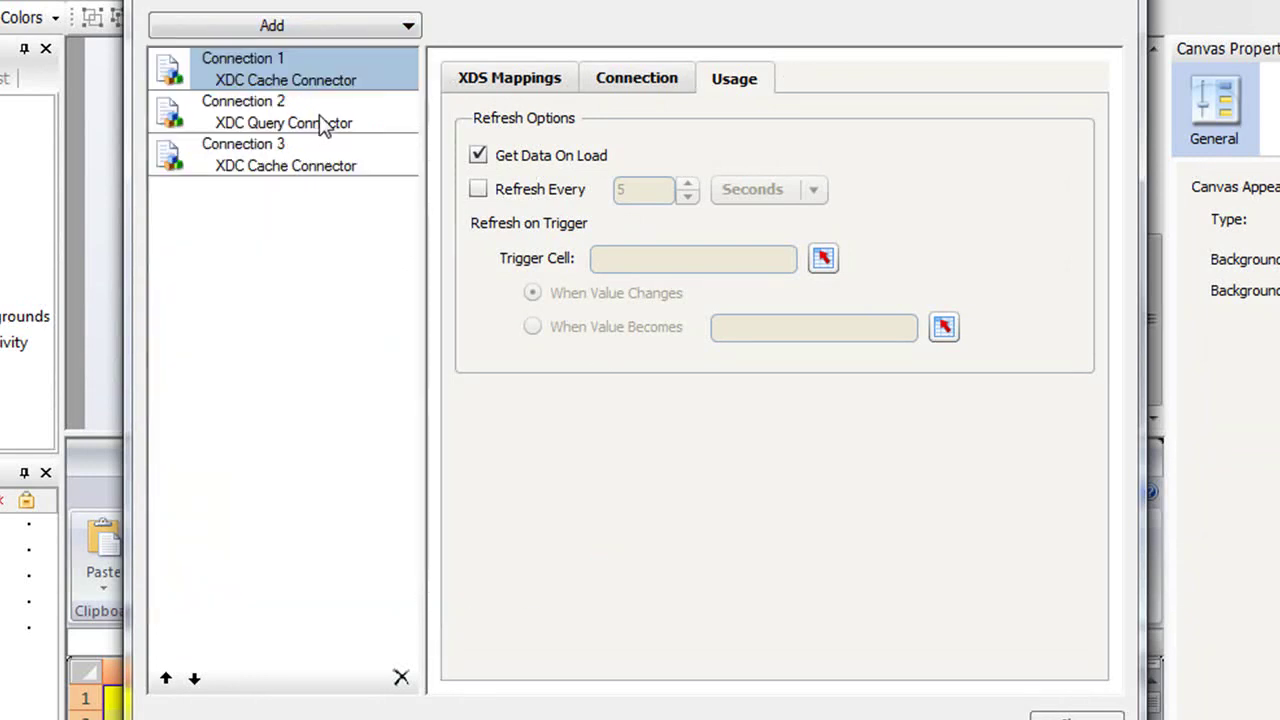
- Inspect Connection 2's XDC query connector settings, available XDCs and query mappings
click(320, 120)
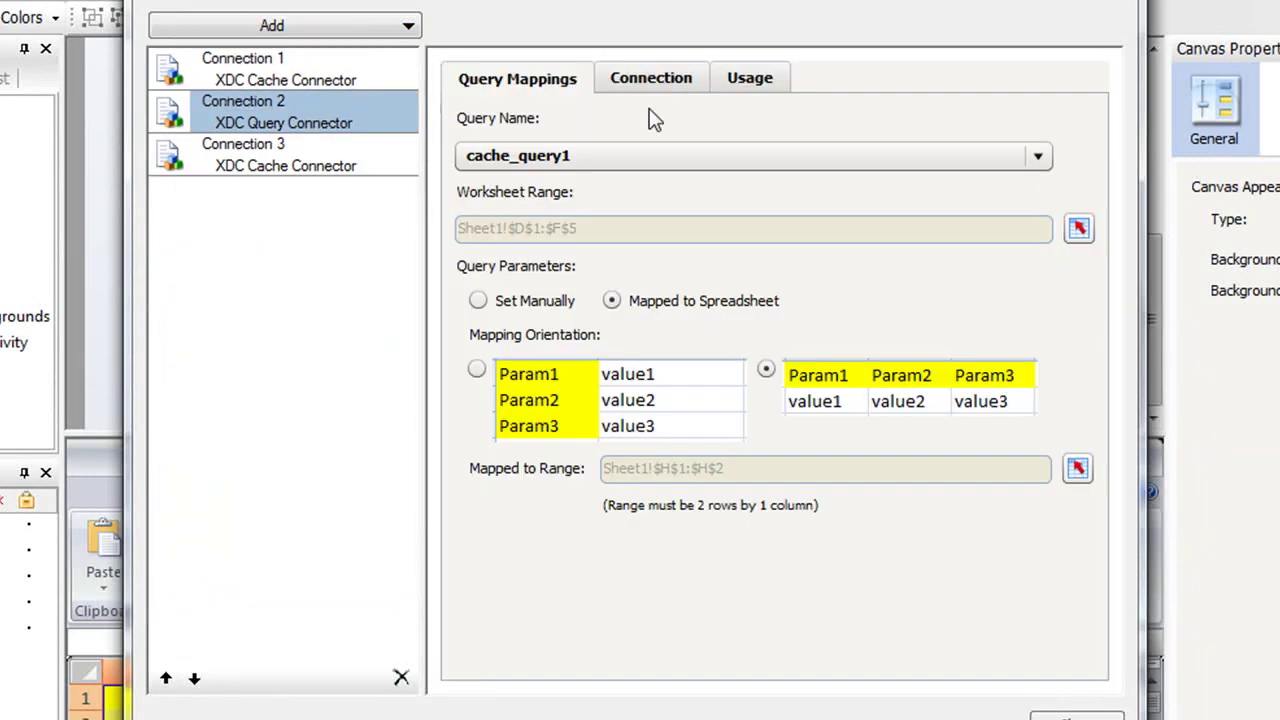
click(666, 92)
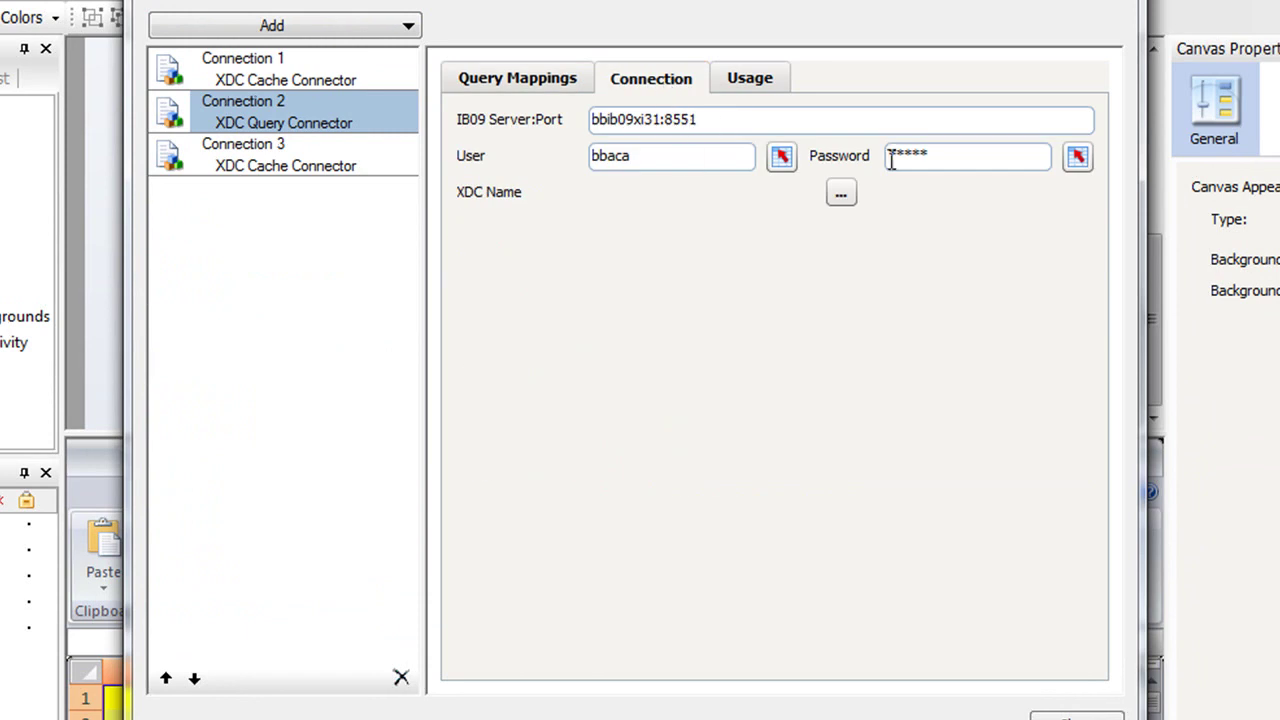
click(840, 196)
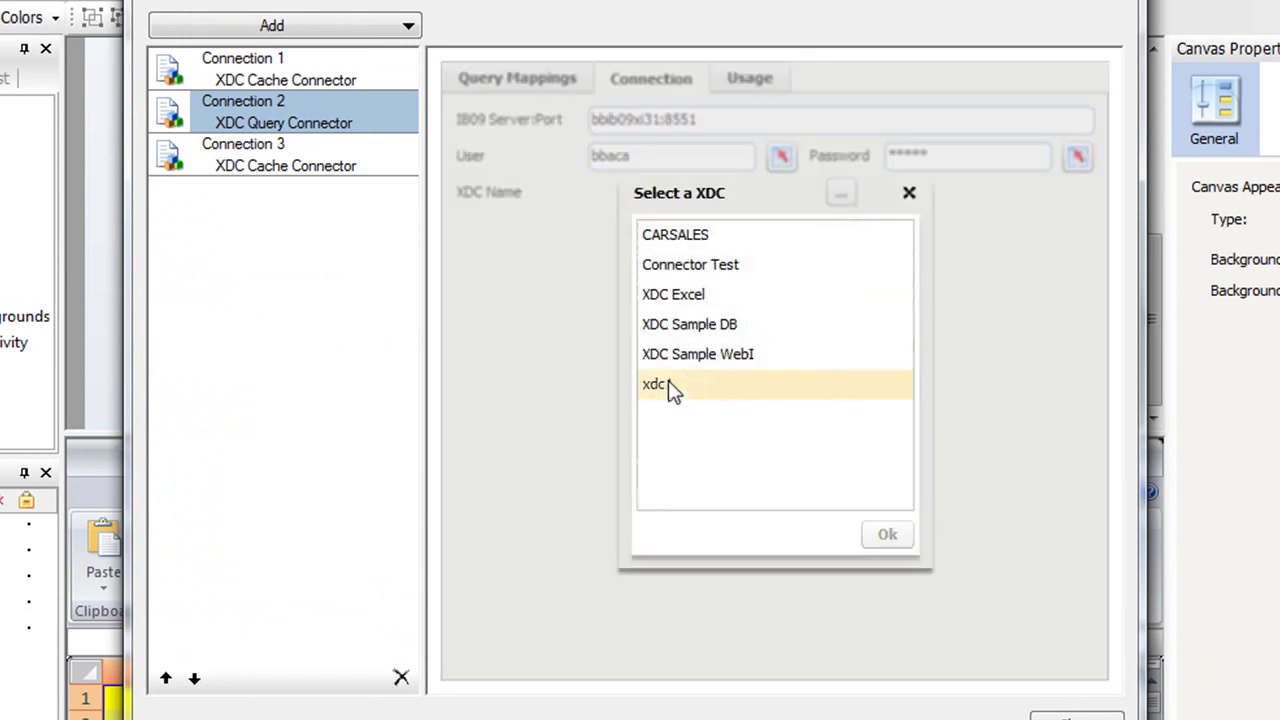
click(909, 195)
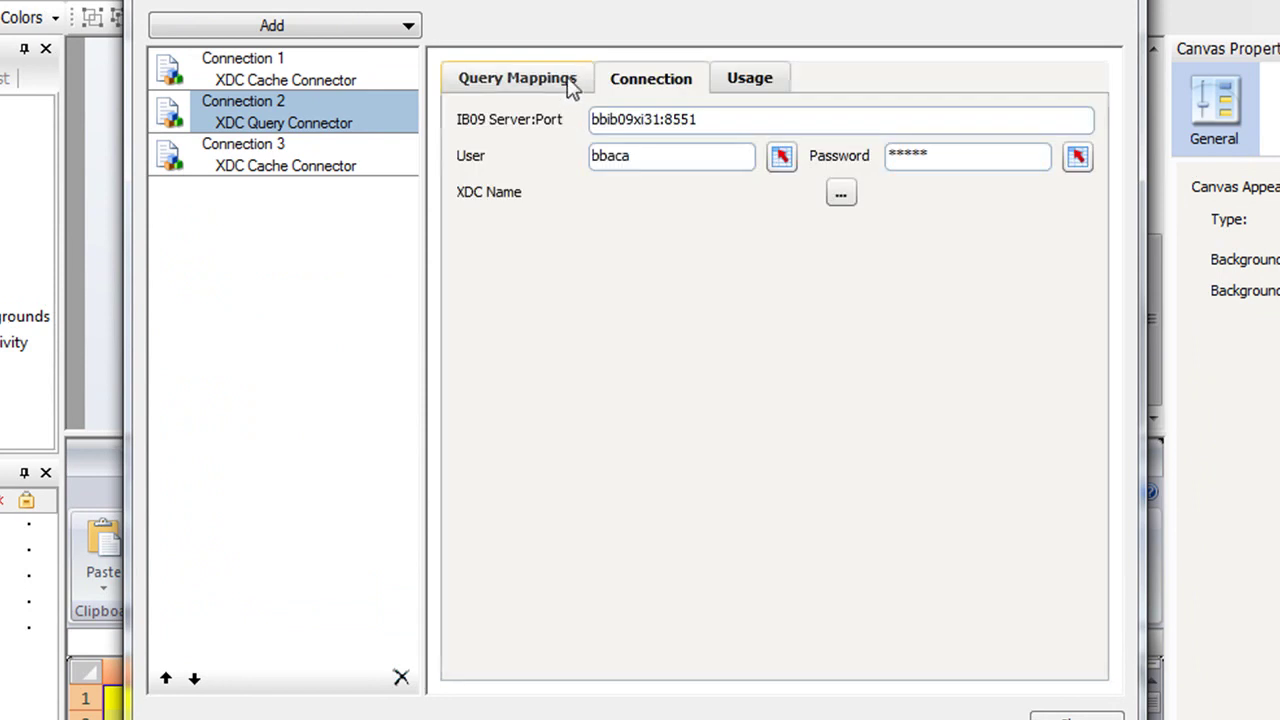
click(567, 86)
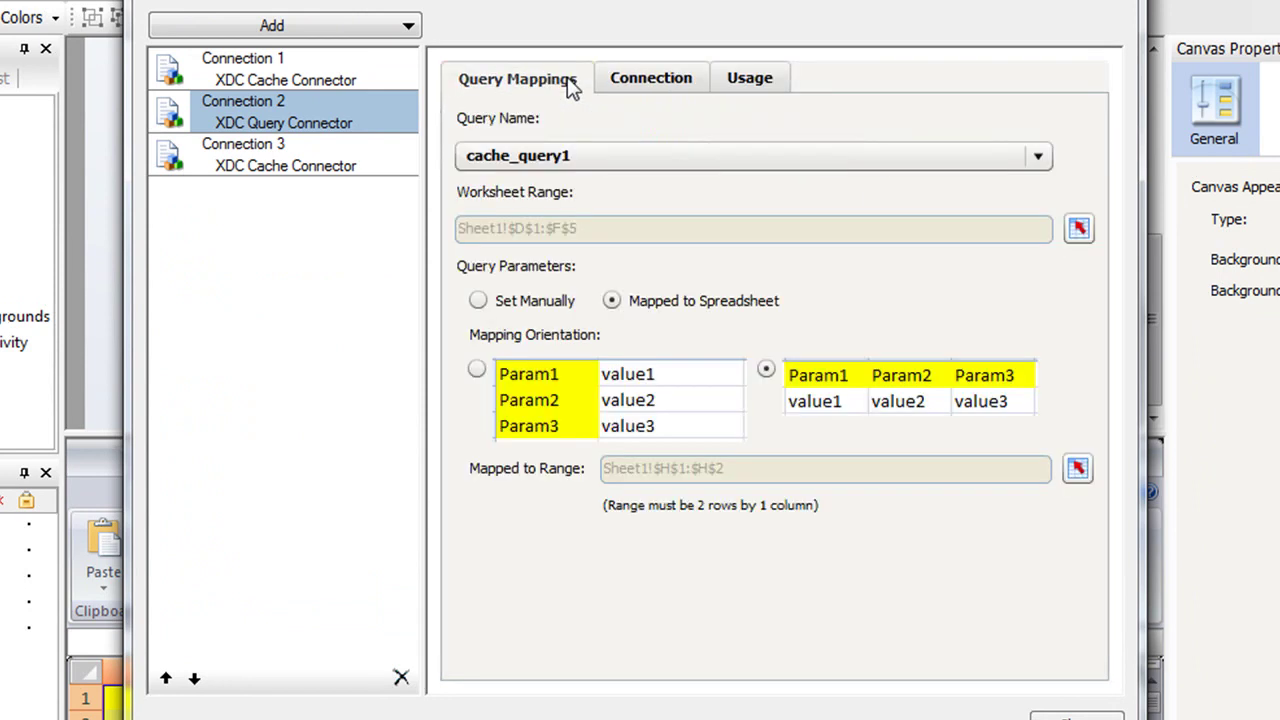
- Keep cache_query1 filling Sheet1!$D$1:$F$5 with parameters from H1:H2, refreshing when H2 changes
click(1038, 157)
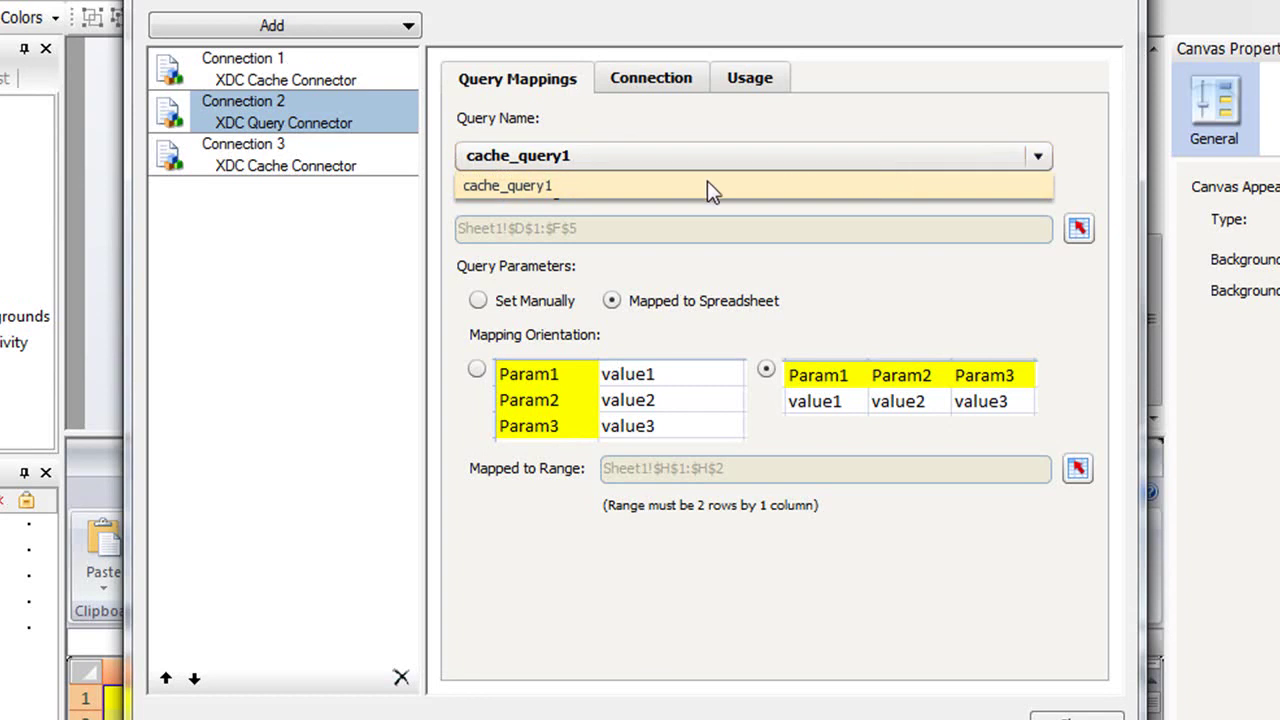
click(709, 131)
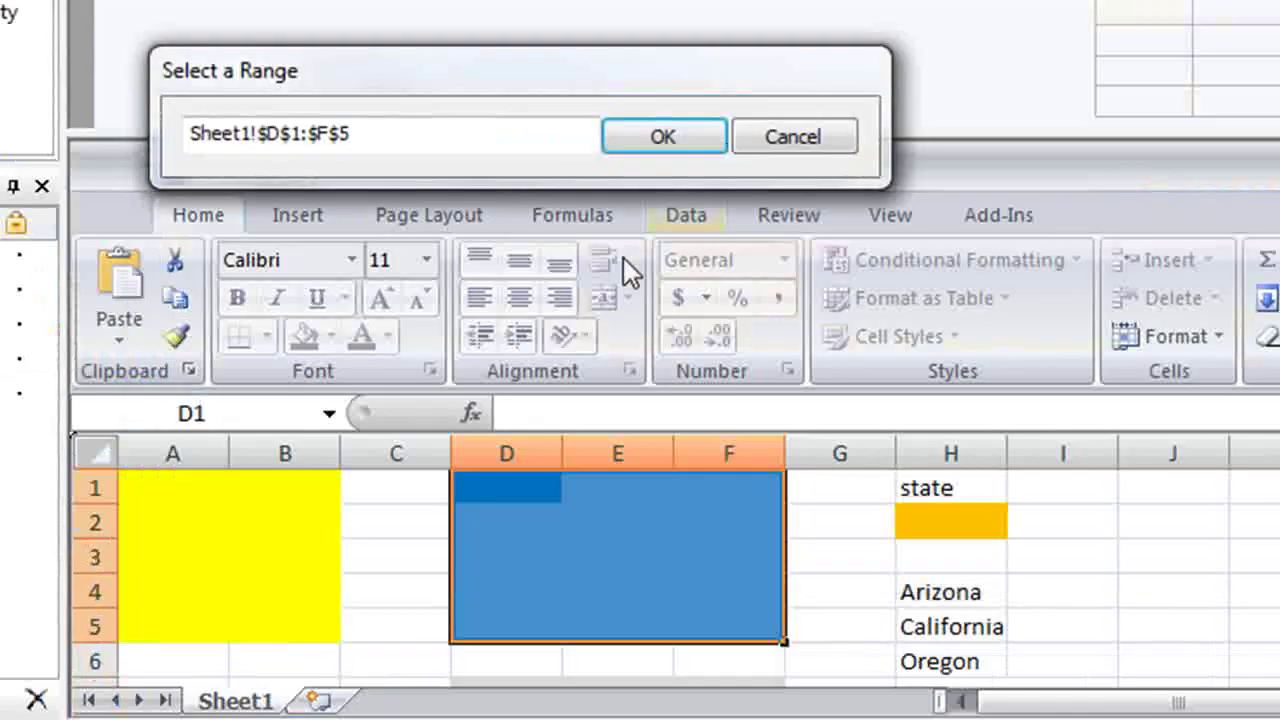
click(788, 143)
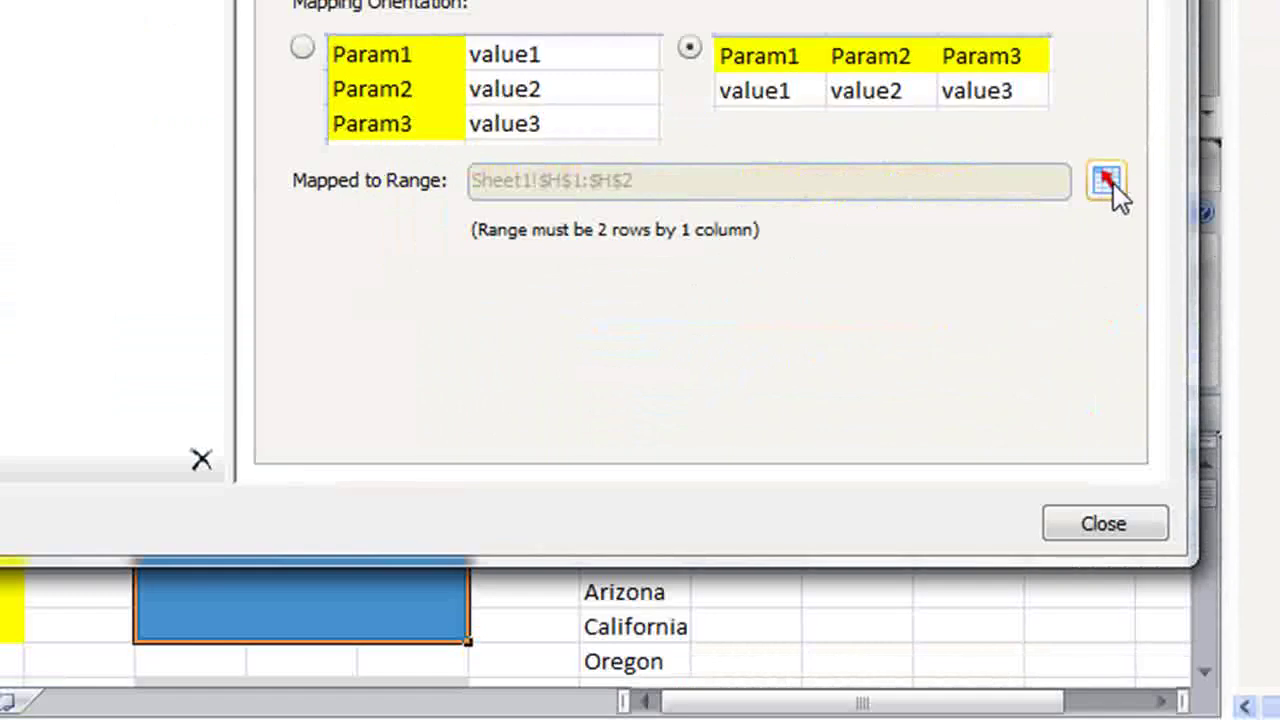
click(1064, 467)
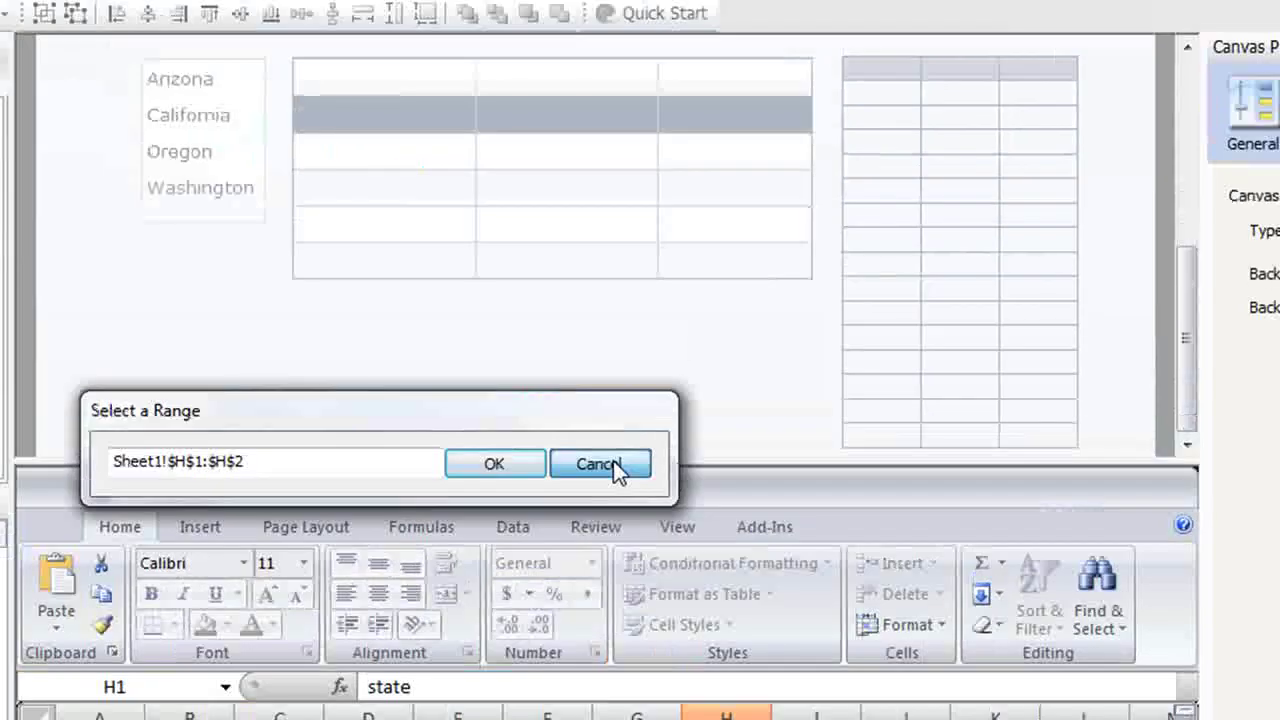
click(613, 466)
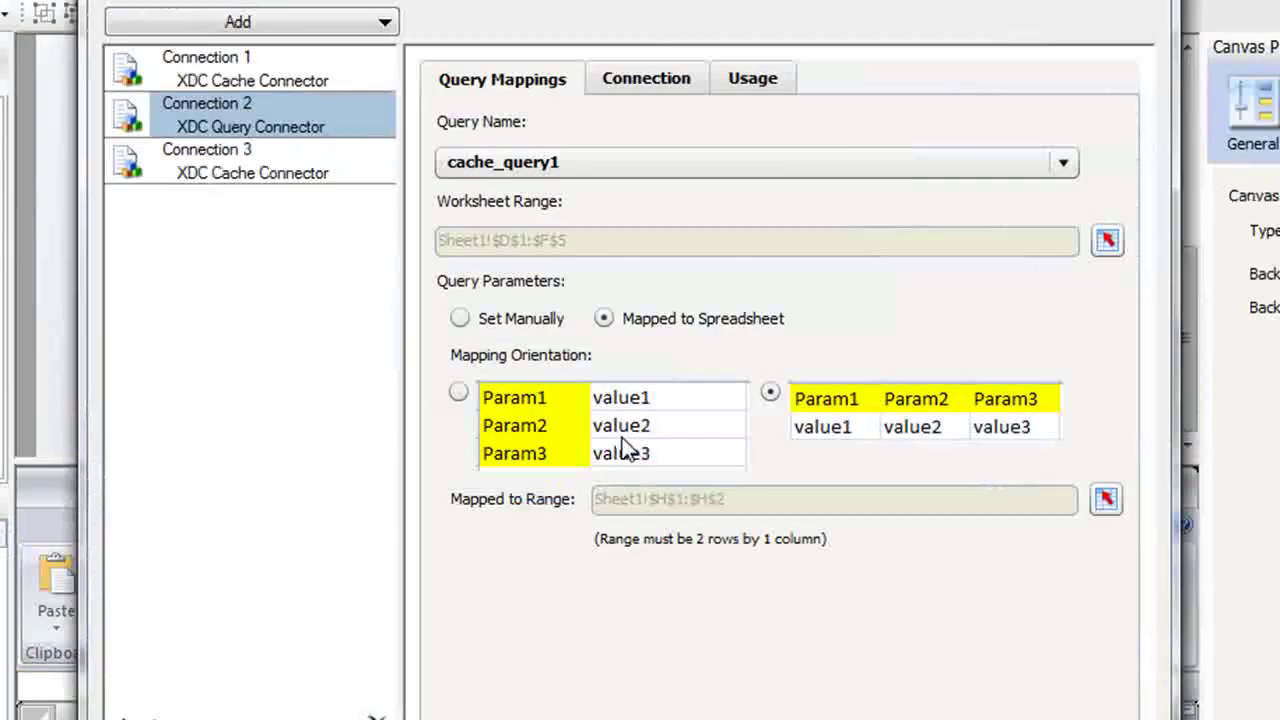
click(752, 85)
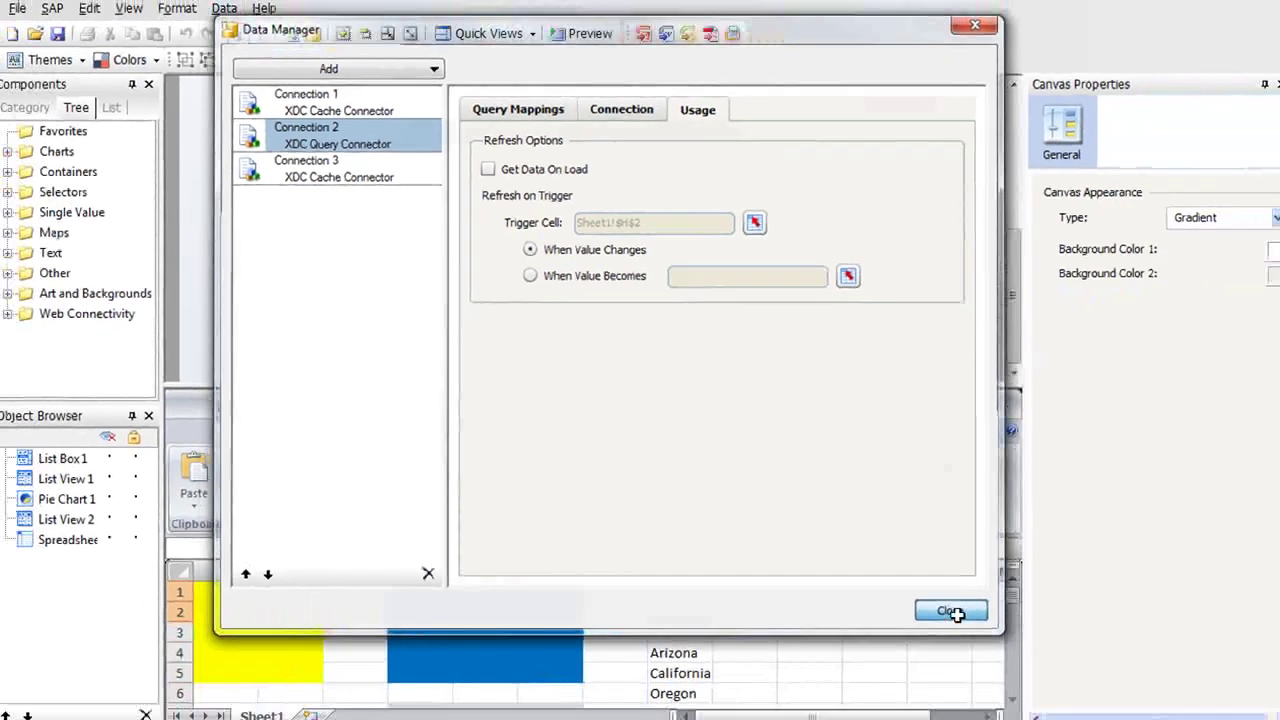
click(953, 612)
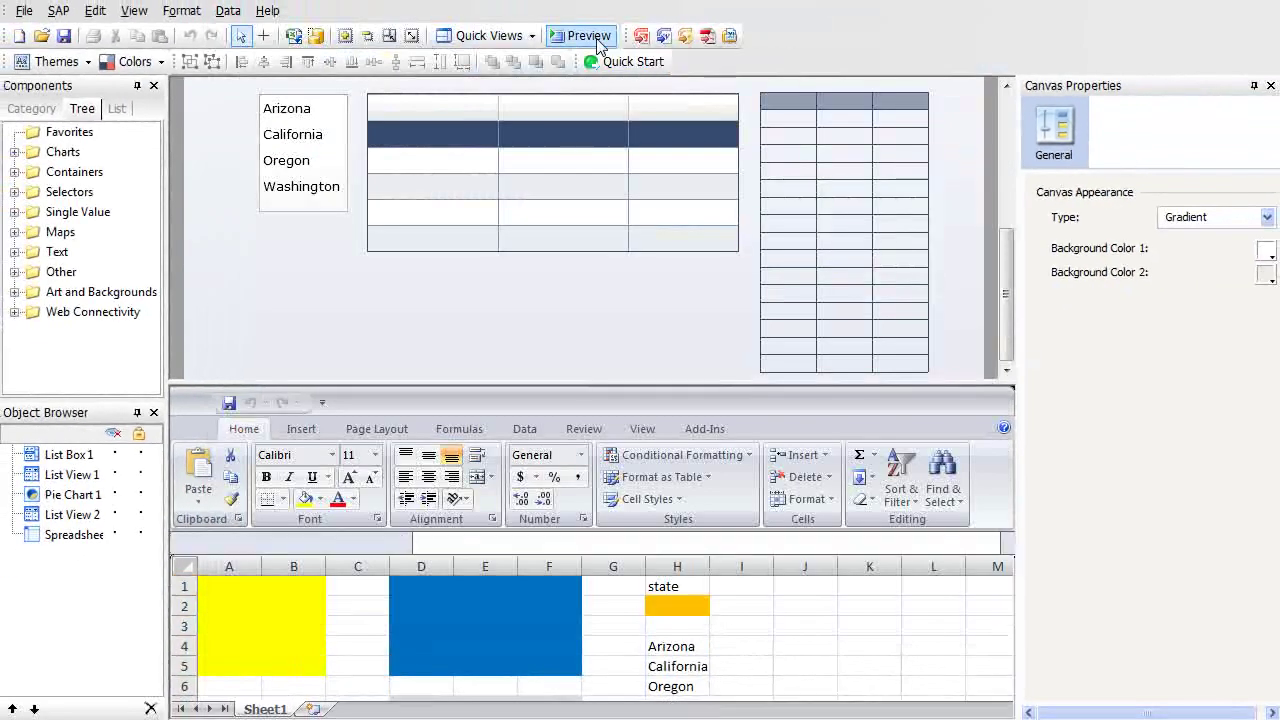
- Preview the dashboard and pick Arizona, California, Oregon and Washington to check the grid's revenue rows
click(597, 40)
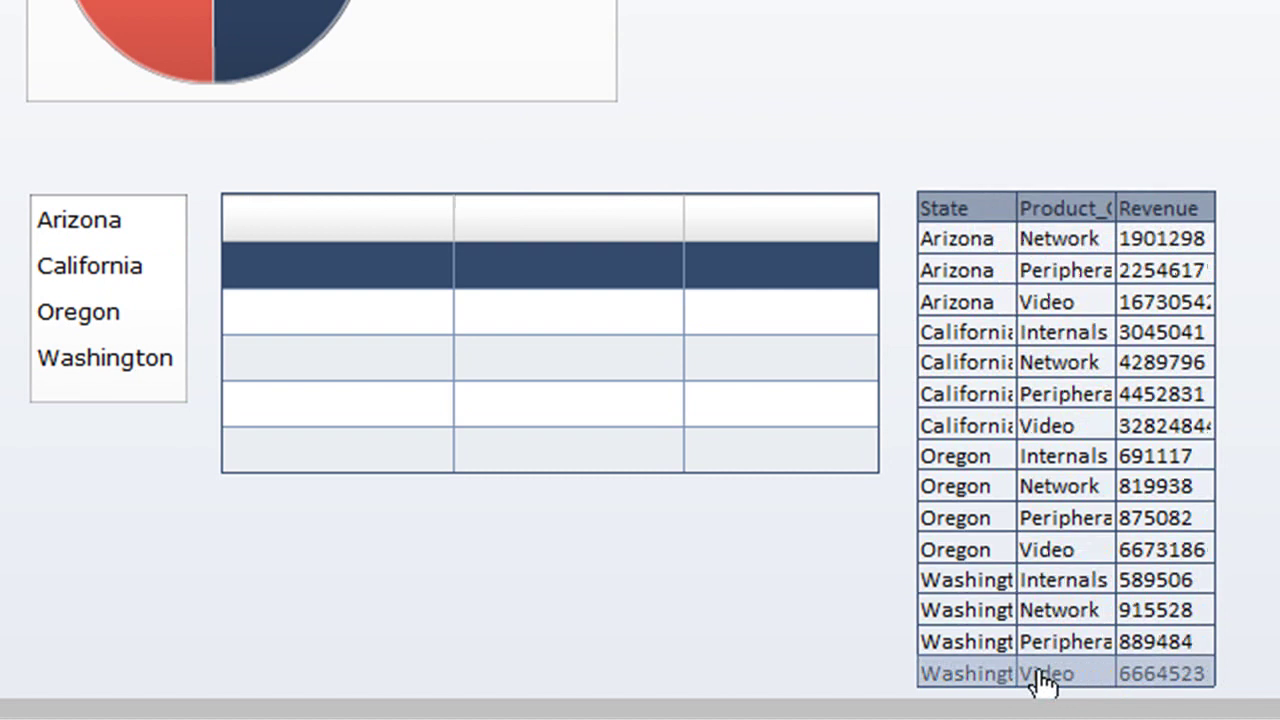
click(113, 243)
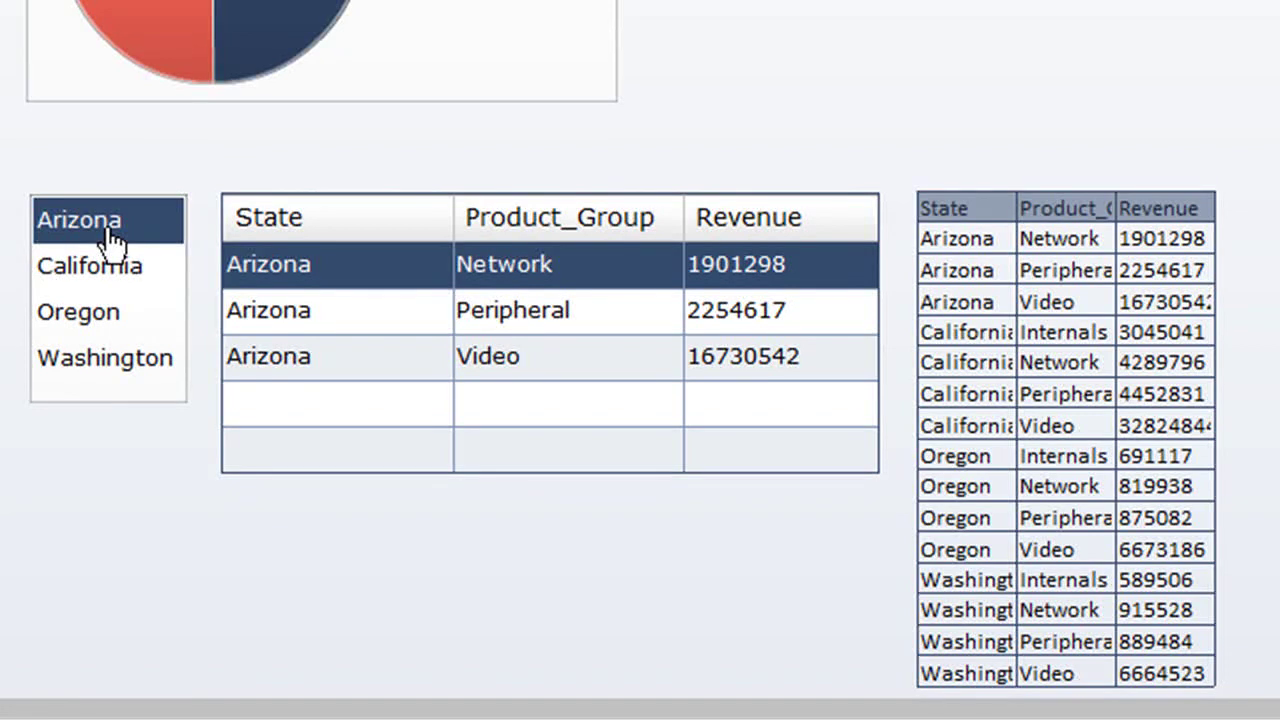
click(72, 282)
click(100, 328)
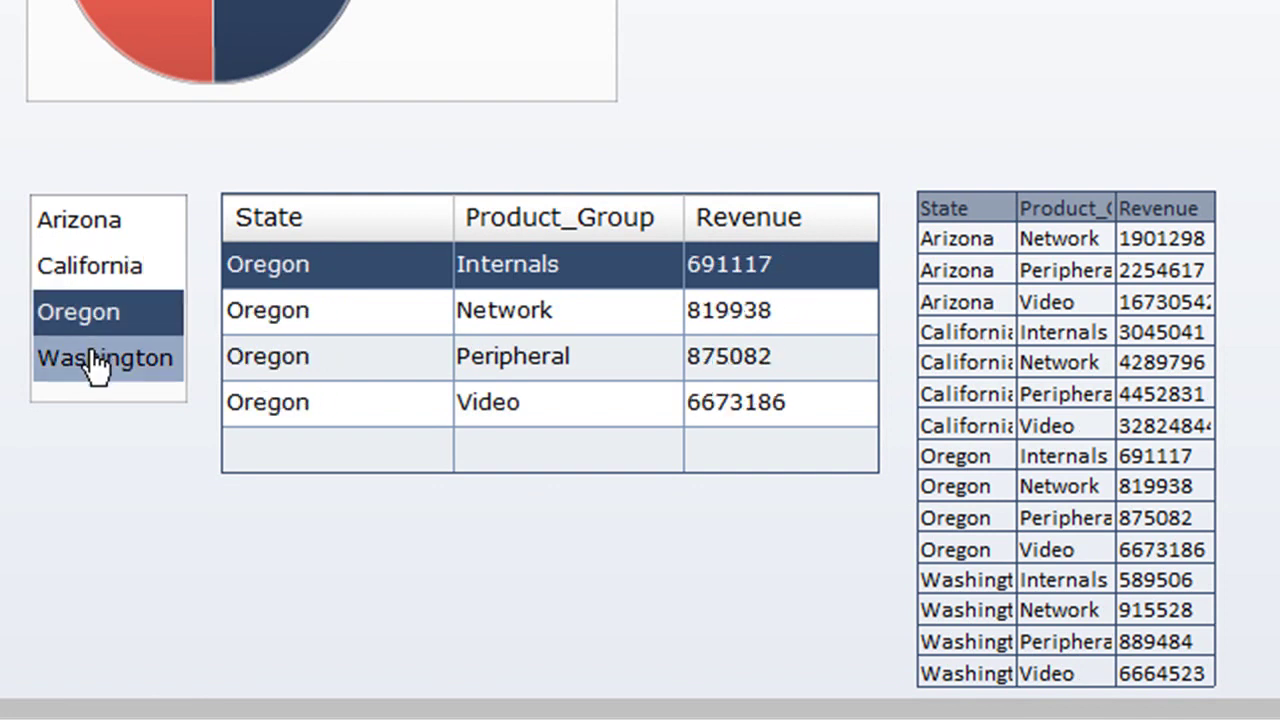
click(97, 366)
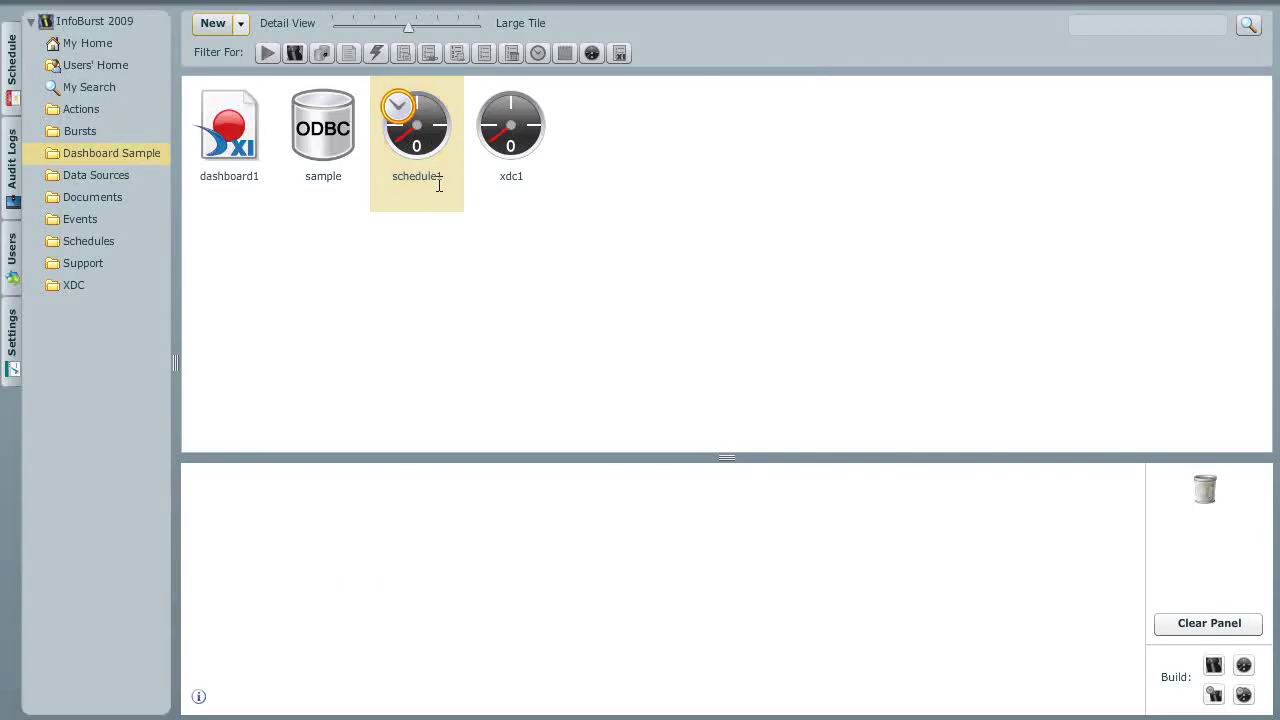
- Open schedule1's properties, review its items, and try an hourly frequency
double_click(433, 148)
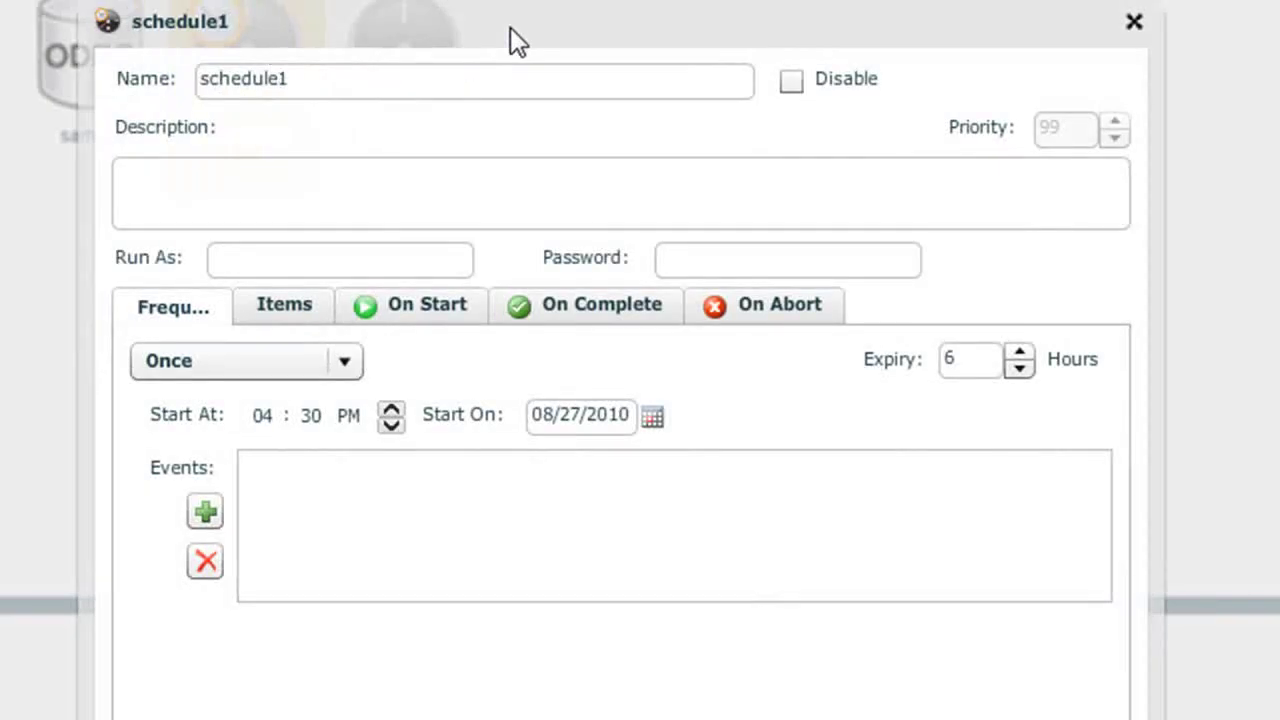
click(278, 304)
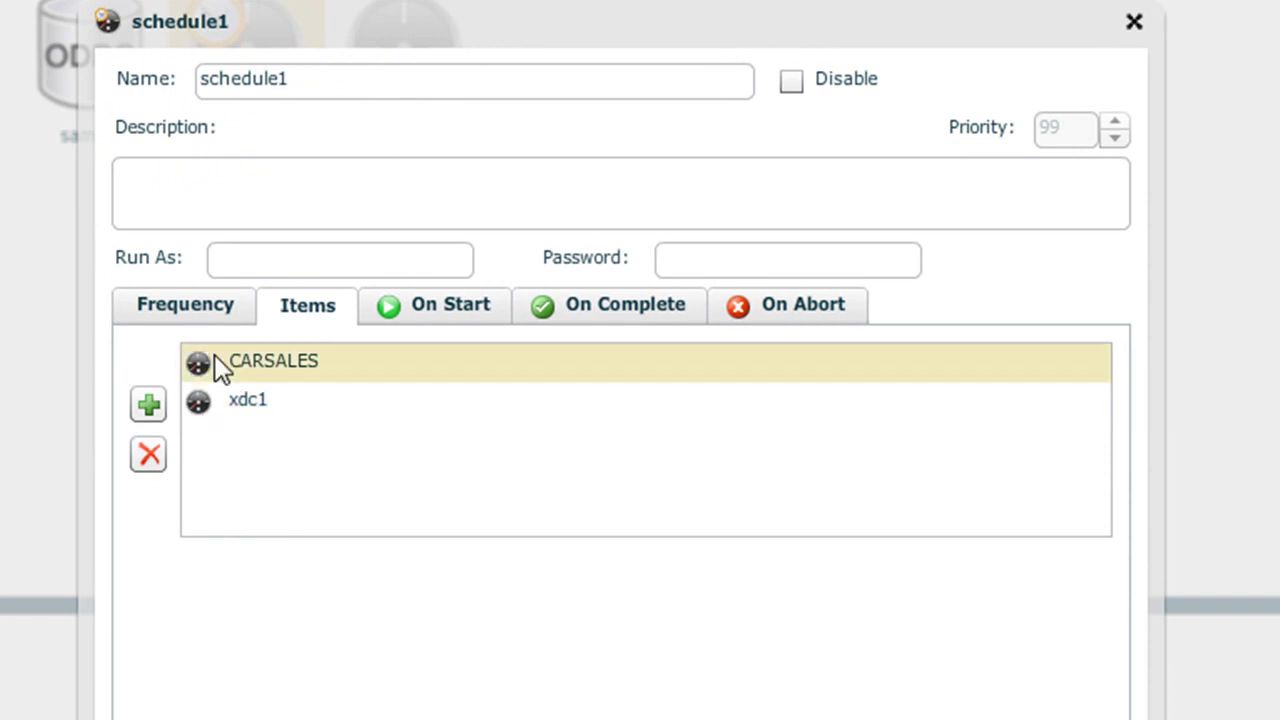
click(200, 308)
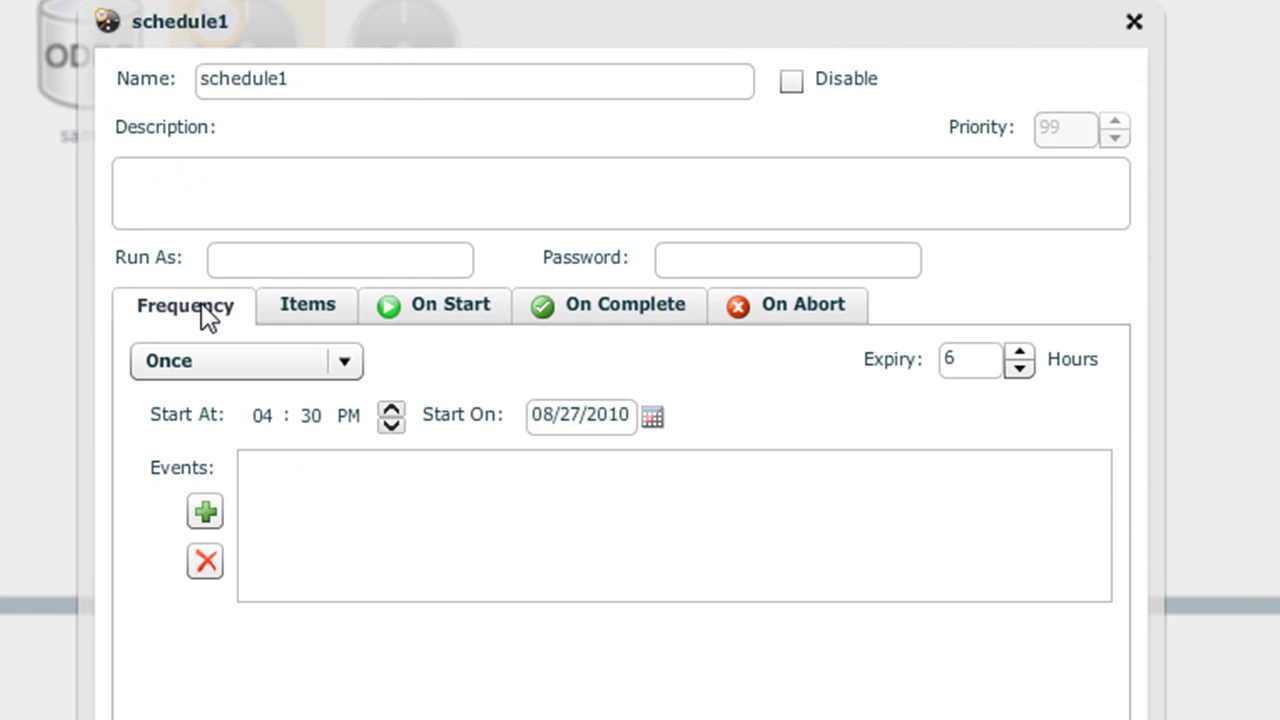
click(350, 366)
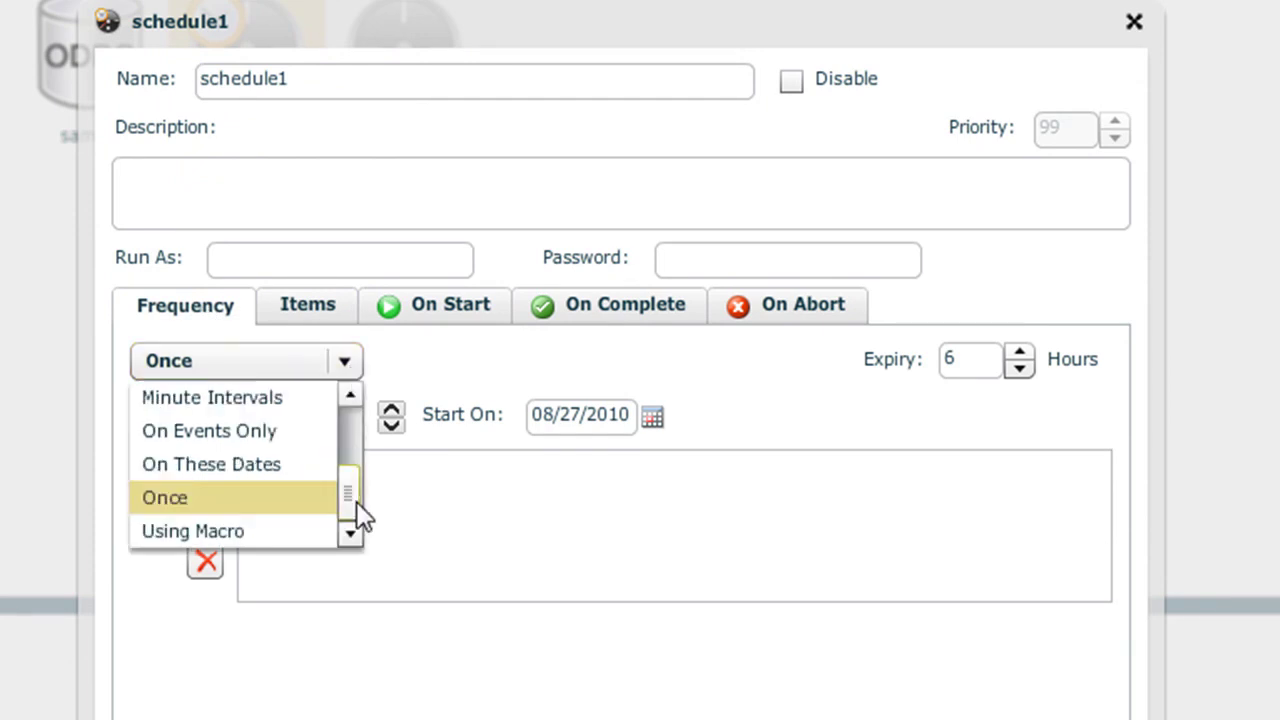
drag(360, 514, 355, 420)
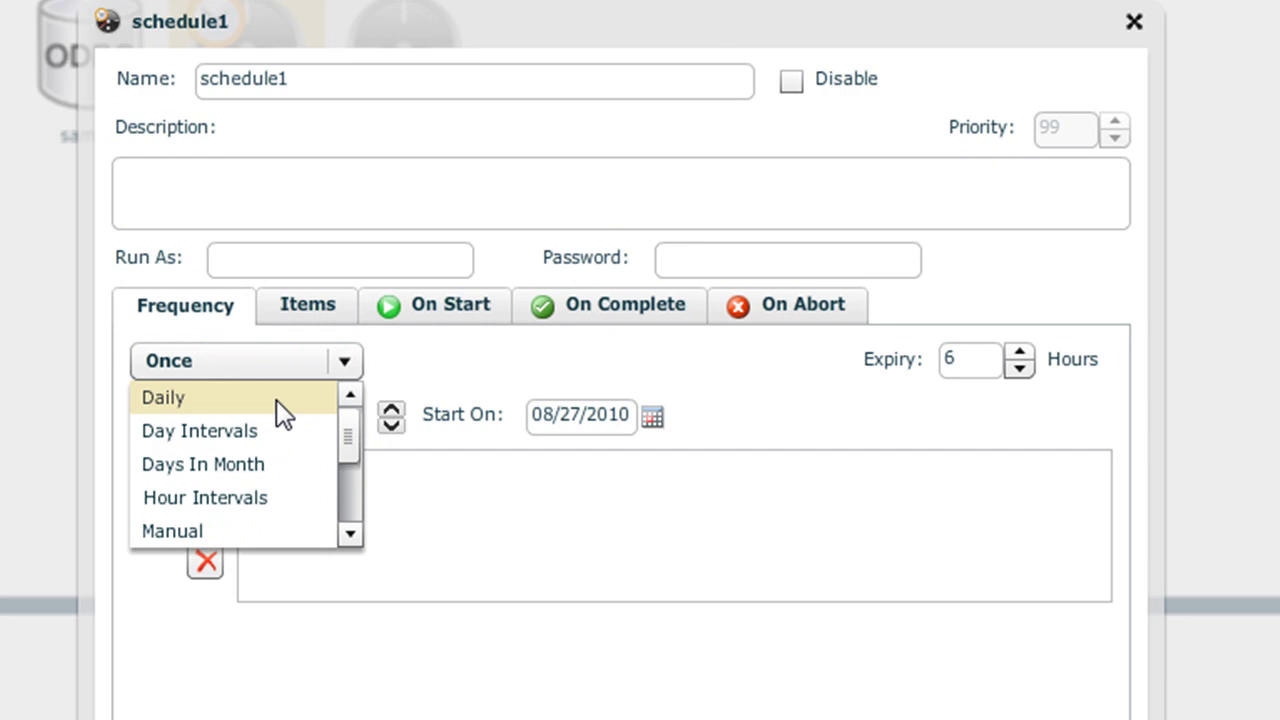
click(258, 497)
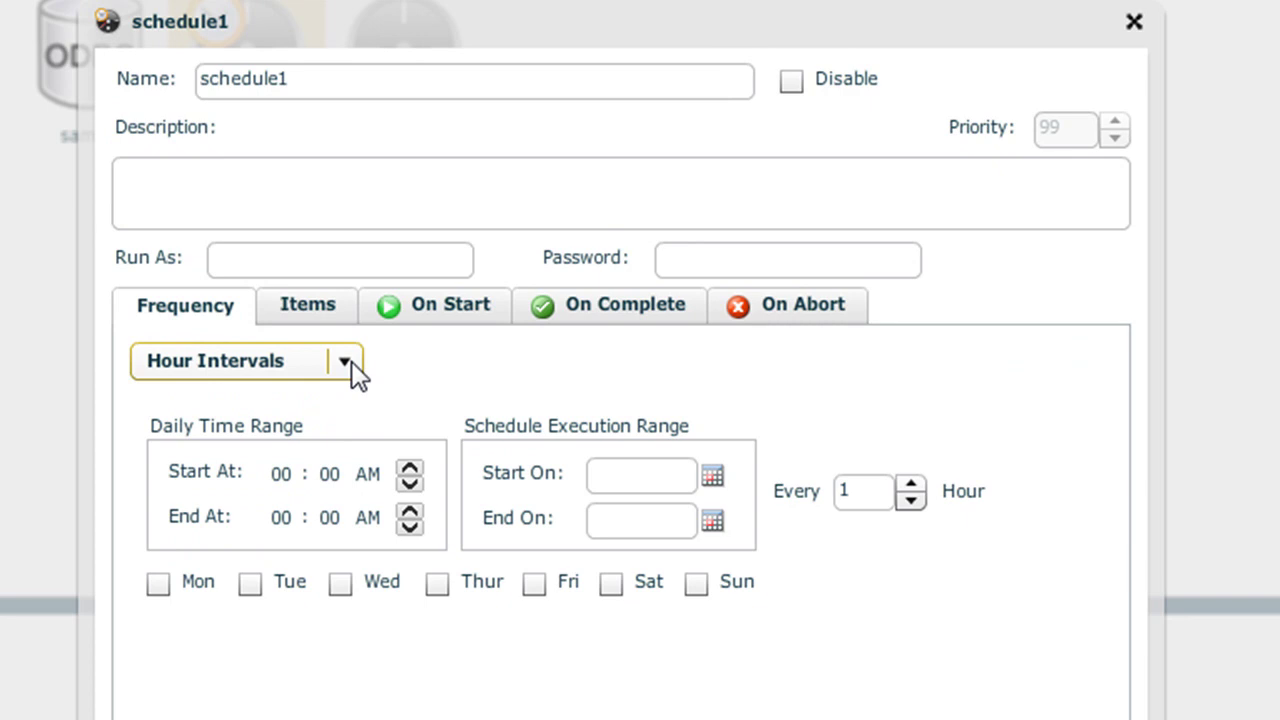
- Switch schedule1's frequency to On Events Only and browse event types without adding one
click(351, 361)
drag(347, 455, 348, 496)
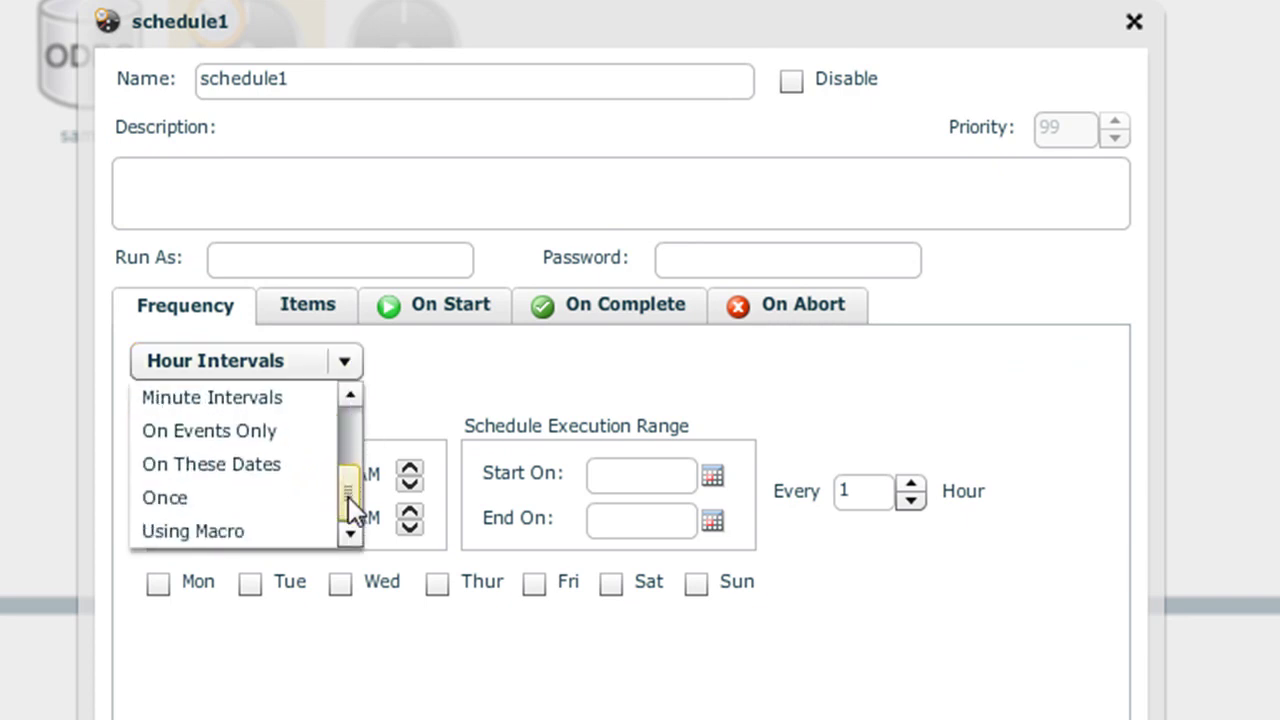
click(272, 432)
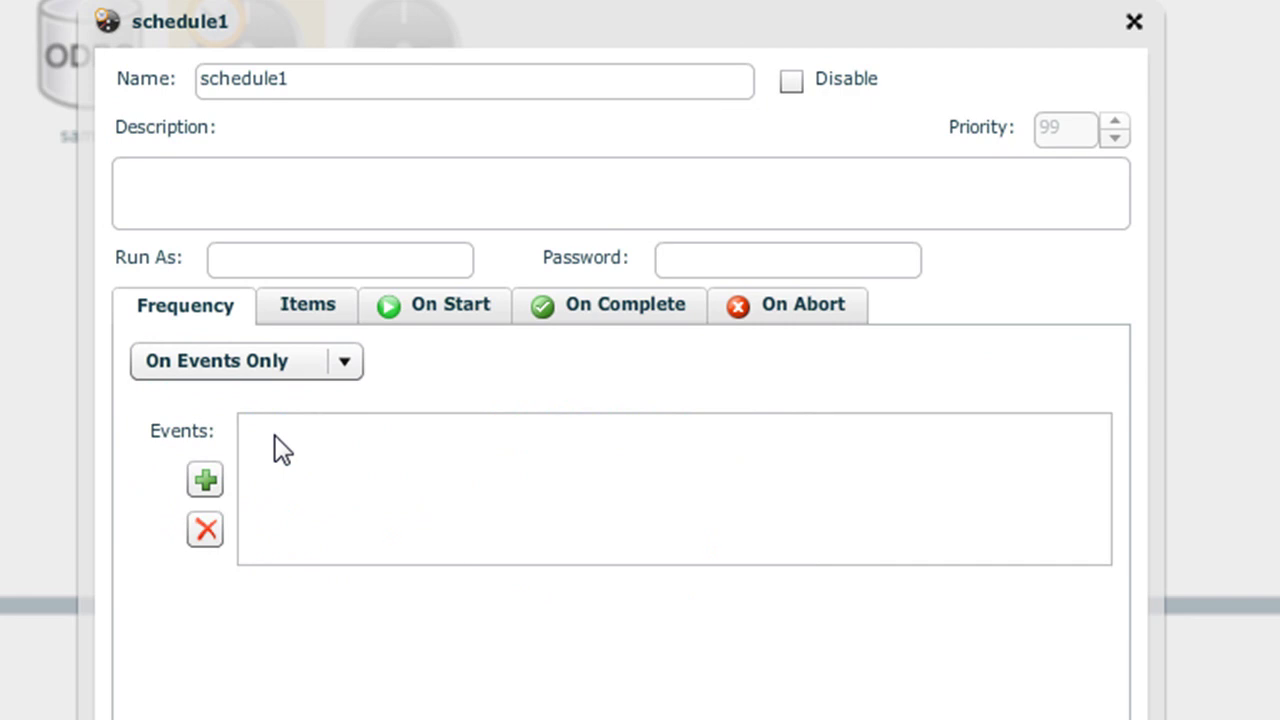
click(208, 482)
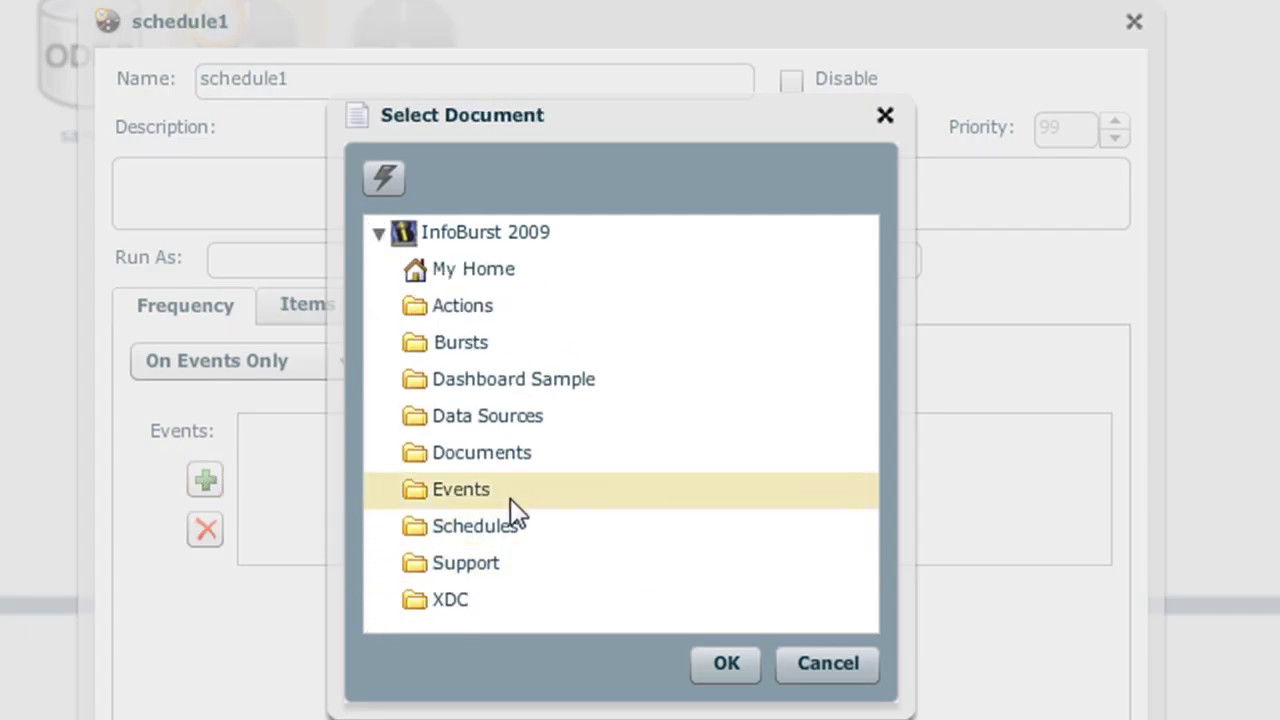
click(510, 498)
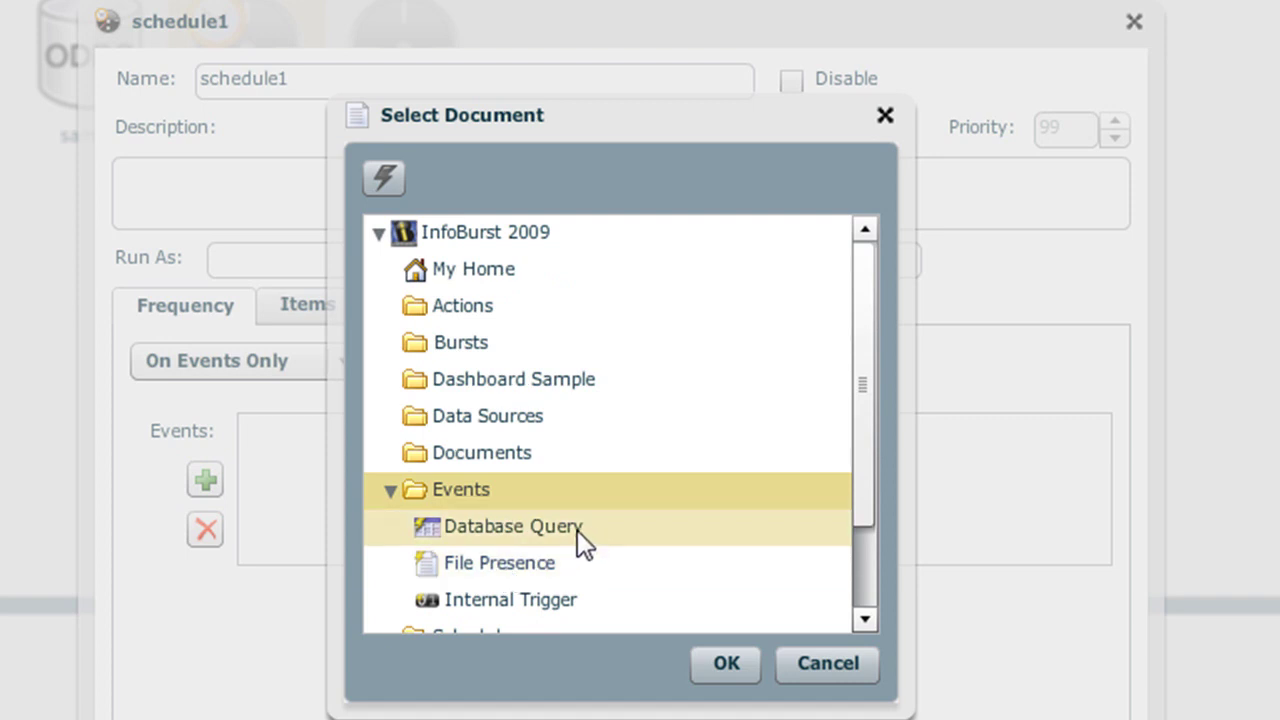
click(808, 672)
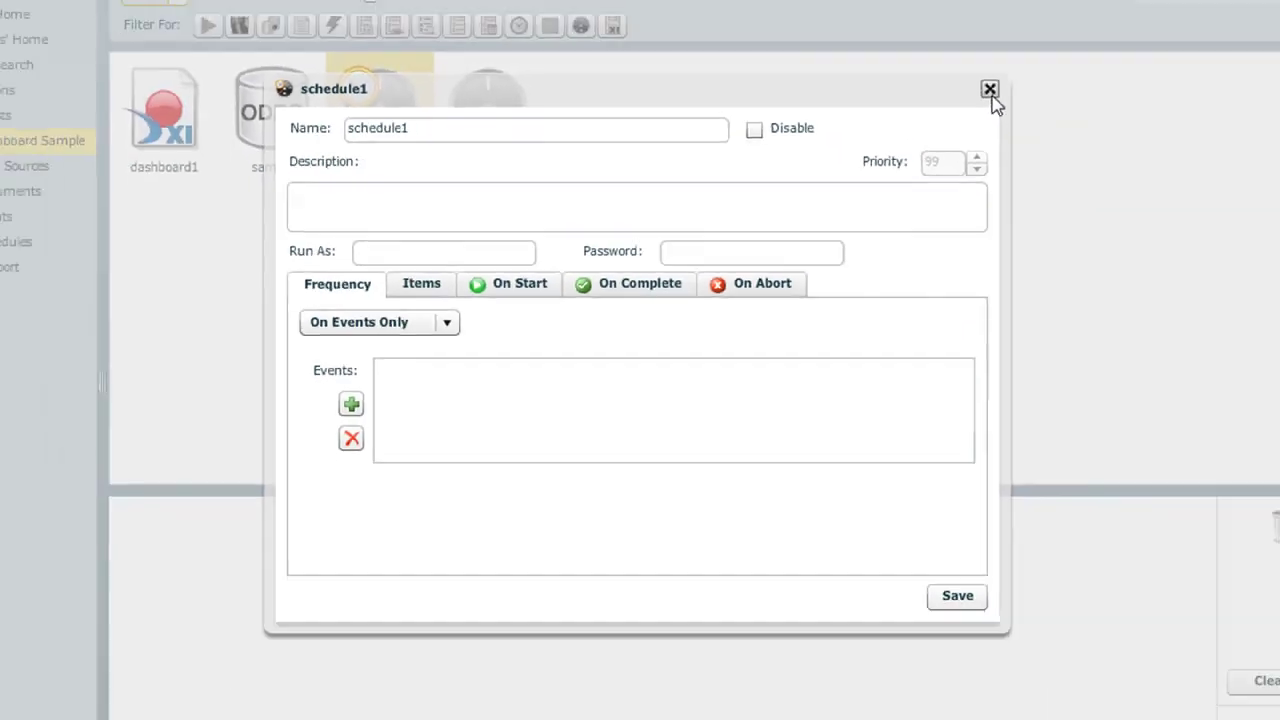
- Close schedule1's properties, saving the frequency change
click(1123, 26)
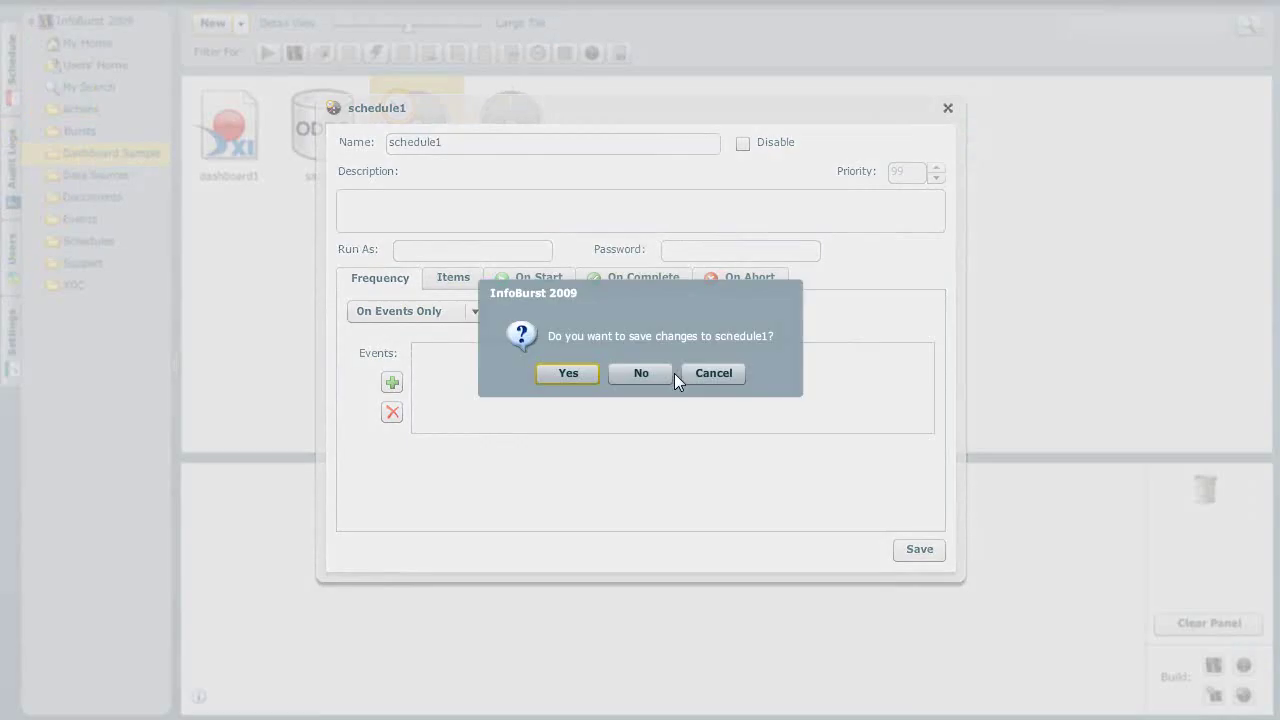
click(571, 374)
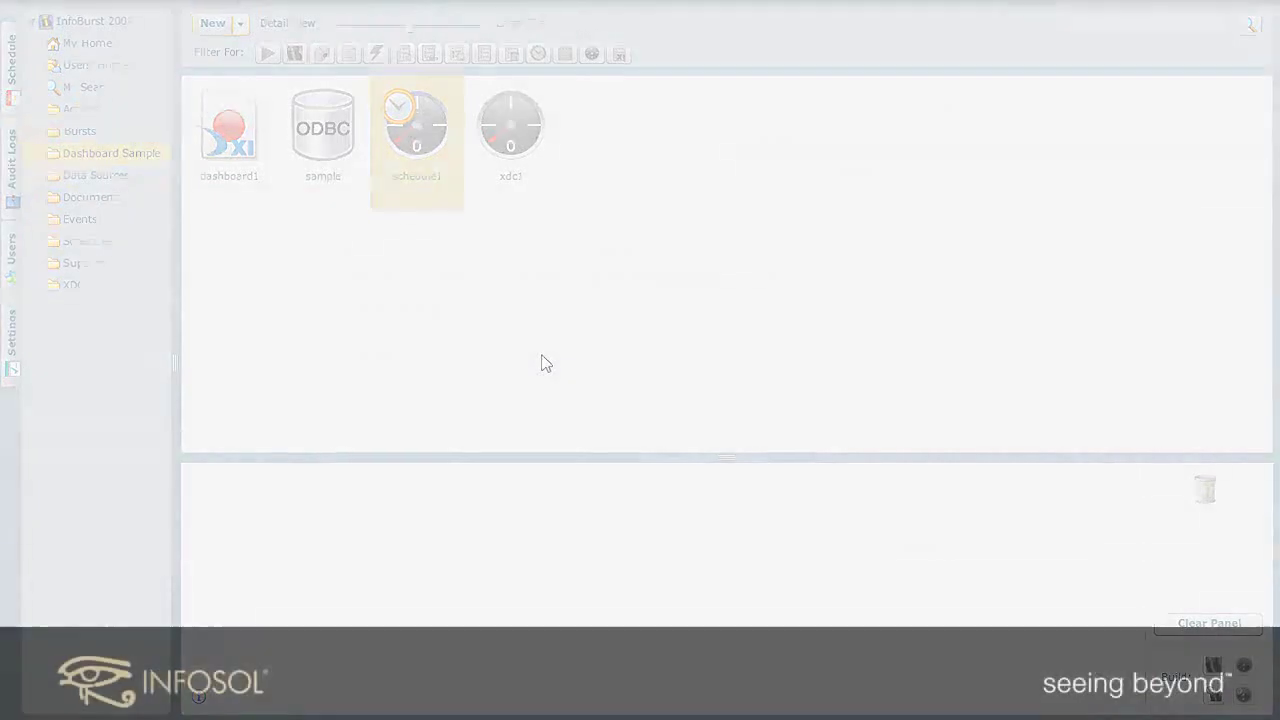